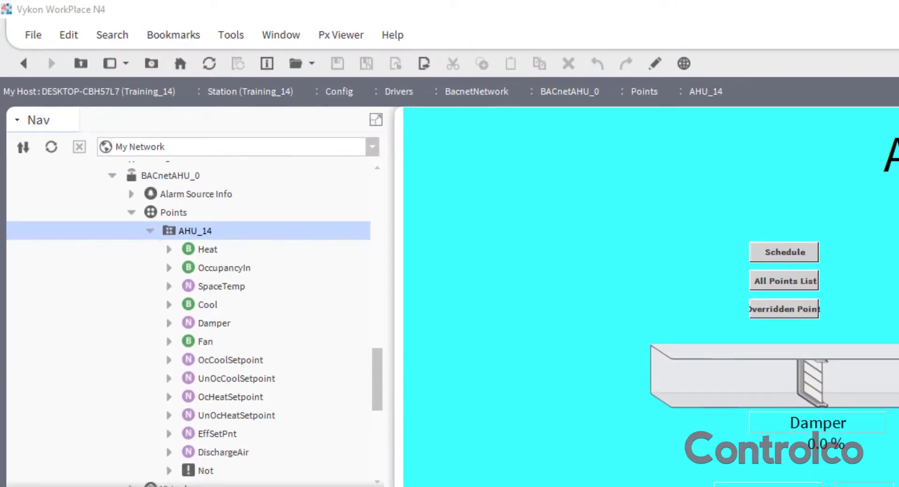
Open the AHU_14 folder's wire sheet and delete the link feeding In16 of OccupancyIn
{"action": "right_click", "coordinate": [189, 234]}
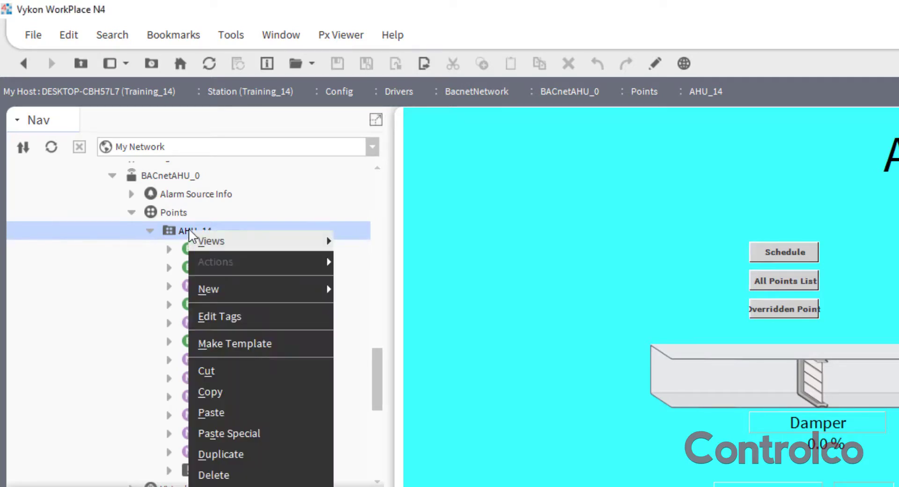
{"action": "mouse_move", "coordinate": [241, 243]}
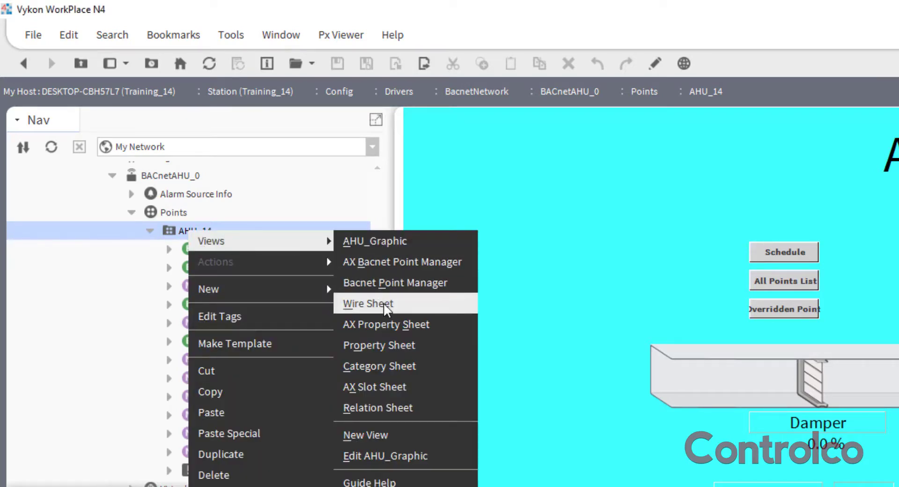
{"action": "left_click", "coordinate": [368, 303]}
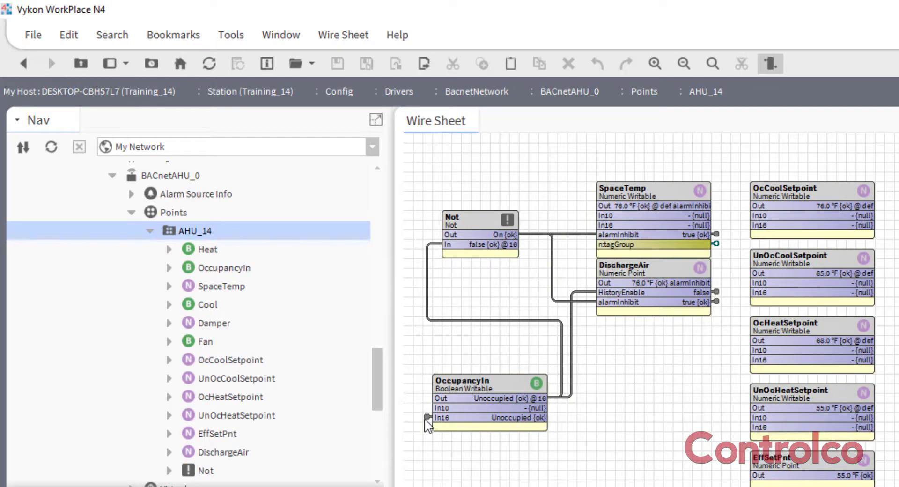
{"action": "left_click", "coordinate": [426, 417]}
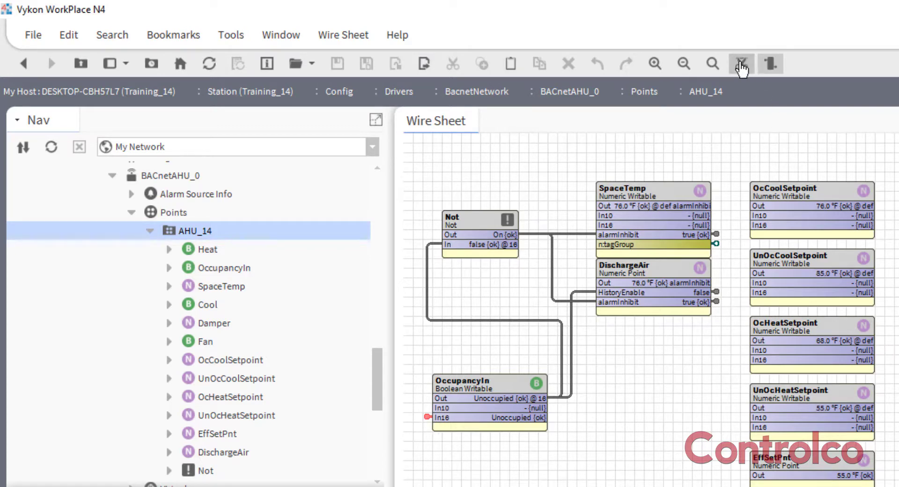
{"action": "left_click", "coordinate": [742, 68]}
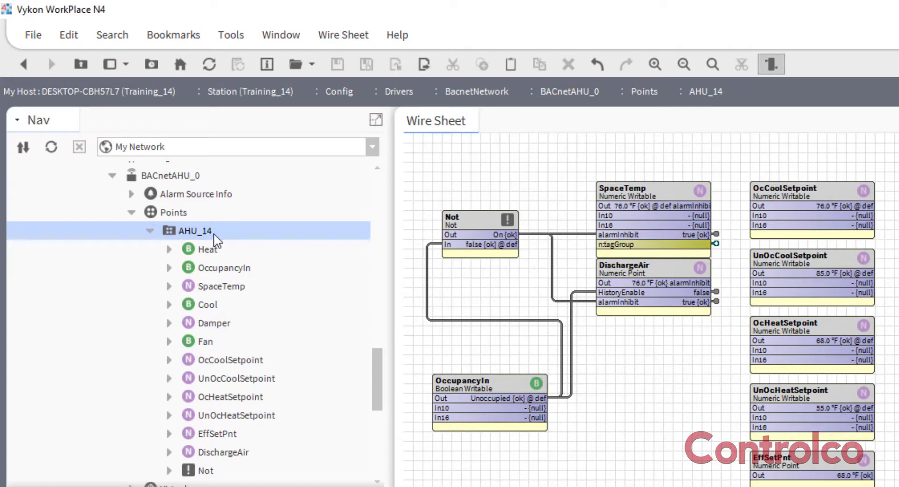
Rename the AHU_14 points folder as AHU
{"action": "right_click", "coordinate": [189, 233]}
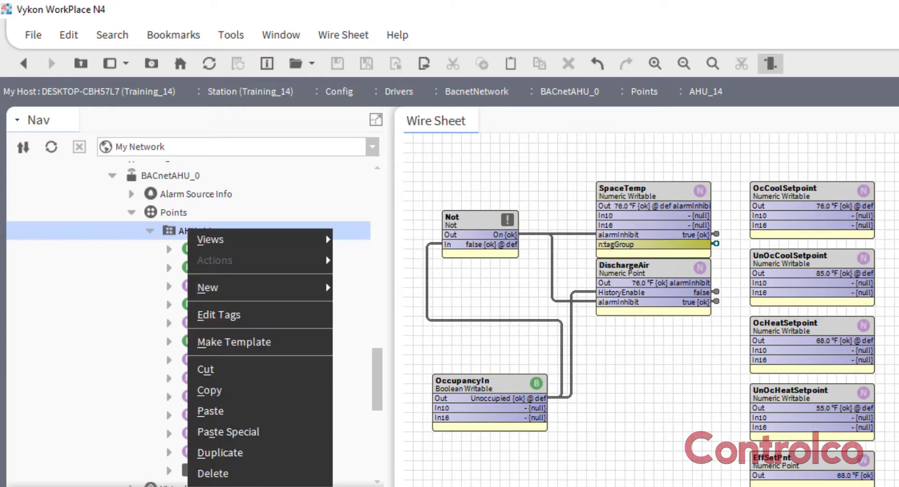
{"action": "left_click", "coordinate": [213, 486]}
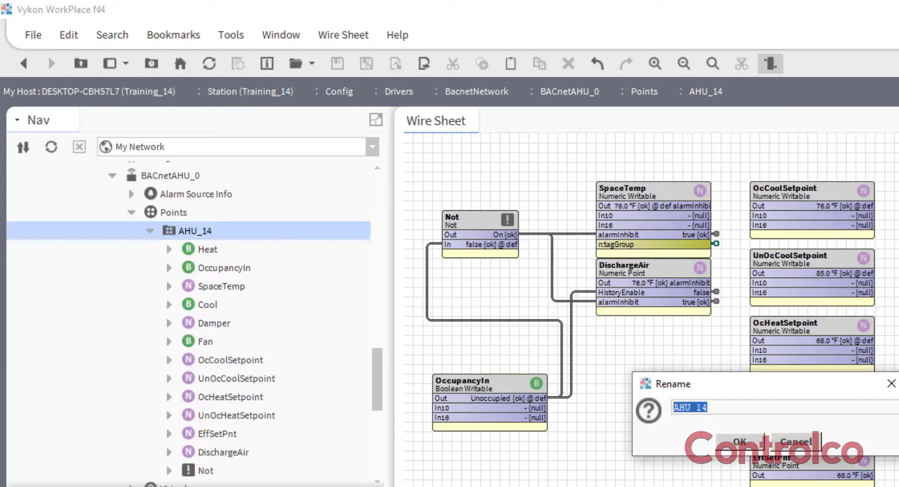
{"action": "type", "text": "AHU"}
{"action": "left_click", "coordinate": [742, 443]}
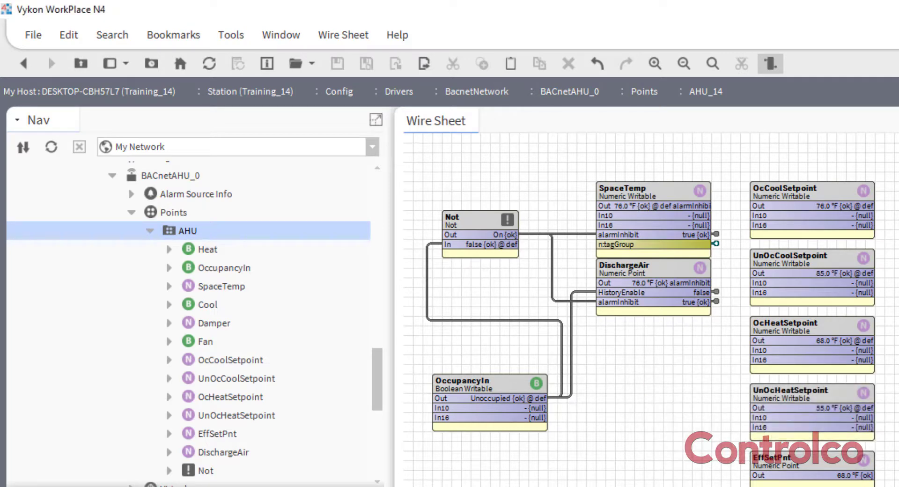
Display the AHU folder's graphic and make a template from that folder
{"action": "double_click", "coordinate": [187, 235]}
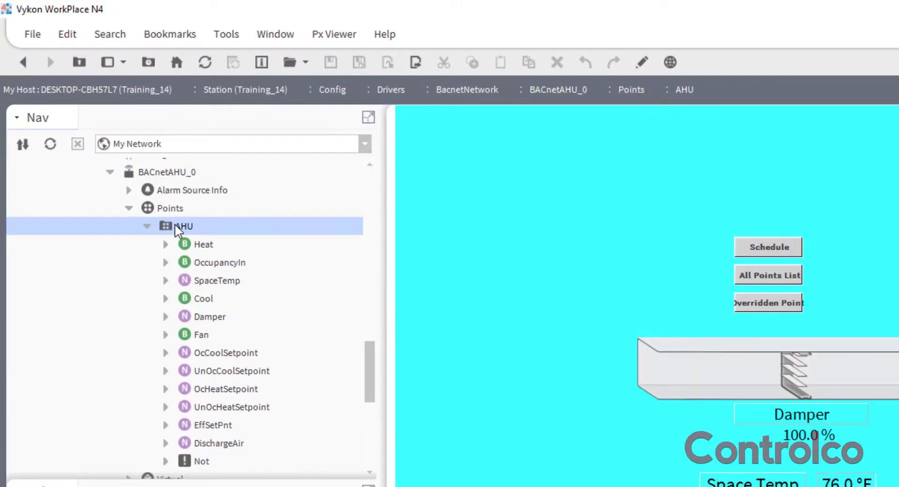
{"action": "right_click", "coordinate": [176, 223]}
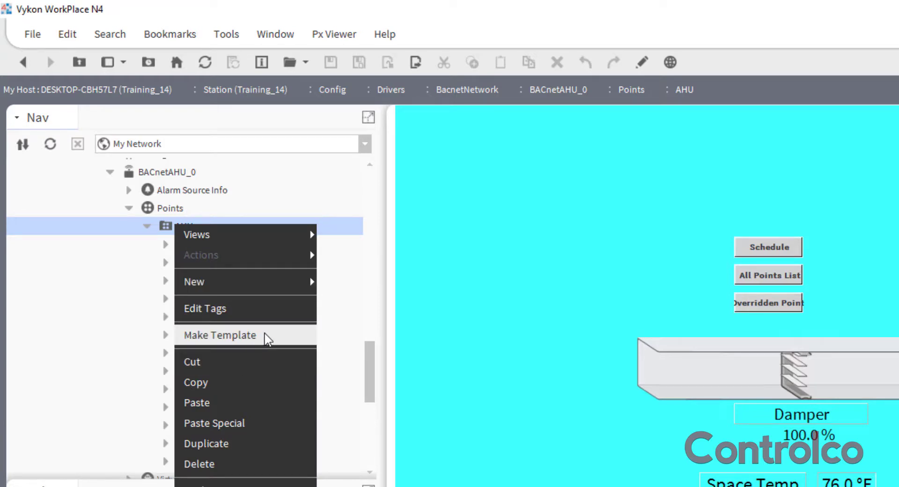
{"action": "left_click", "coordinate": [266, 336]}
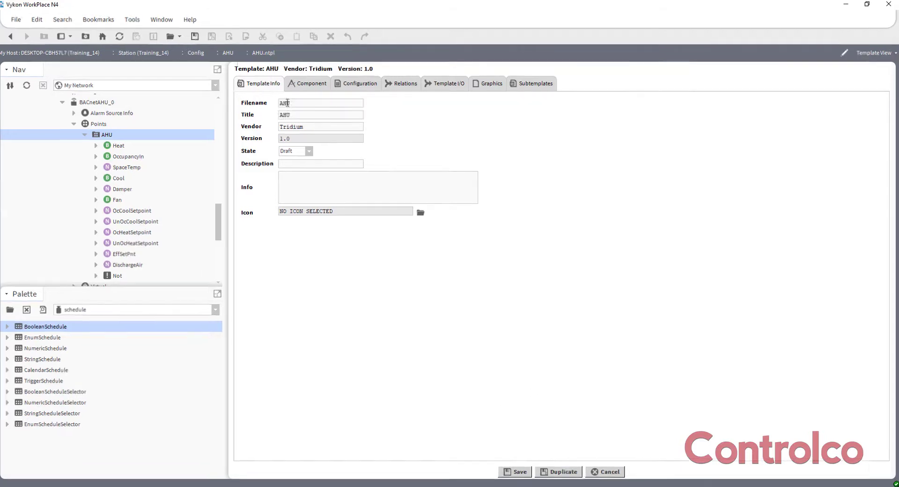
Set the template's vendor to Controlco, its state to Ready and its version to 1.1
{"action": "double_click", "coordinate": [314, 125]}
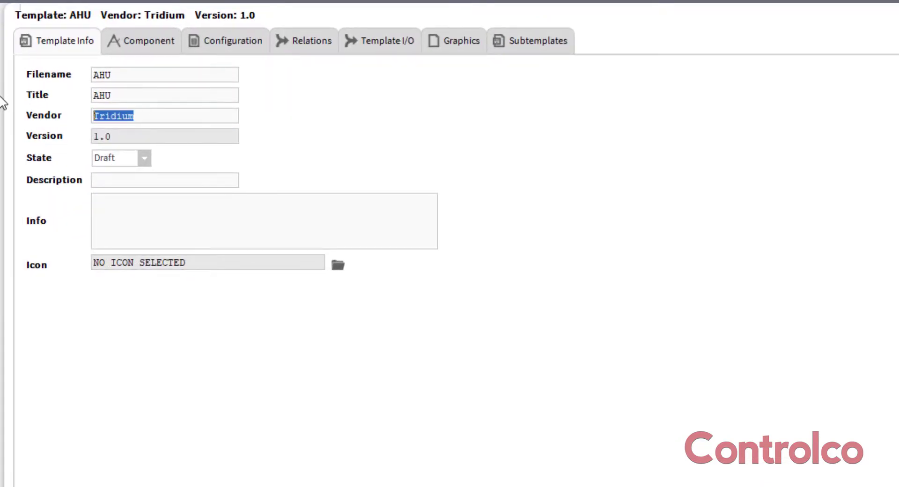
{"action": "type", "text": "Controlco"}
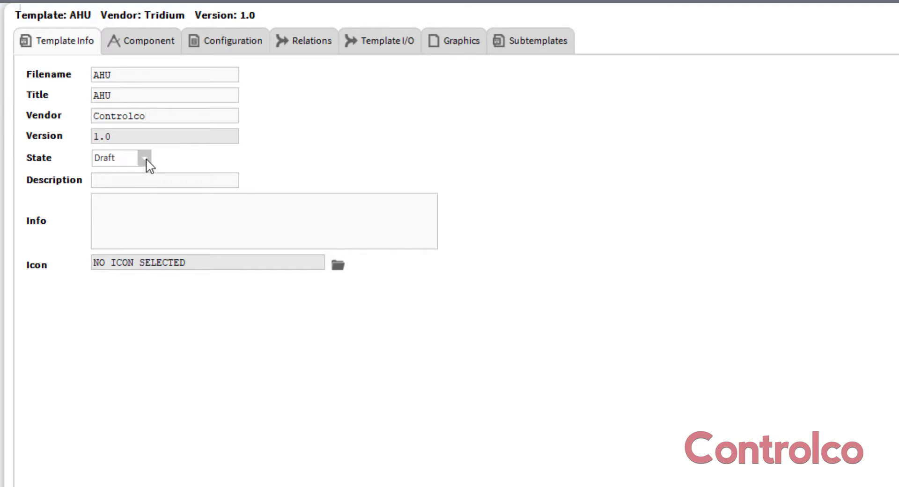
{"action": "left_click", "coordinate": [143, 160]}
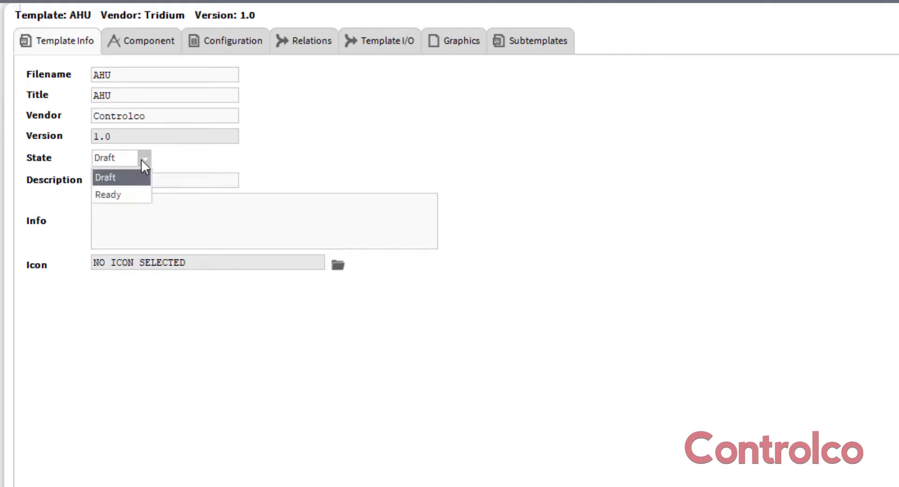
{"action": "left_click", "coordinate": [123, 195]}
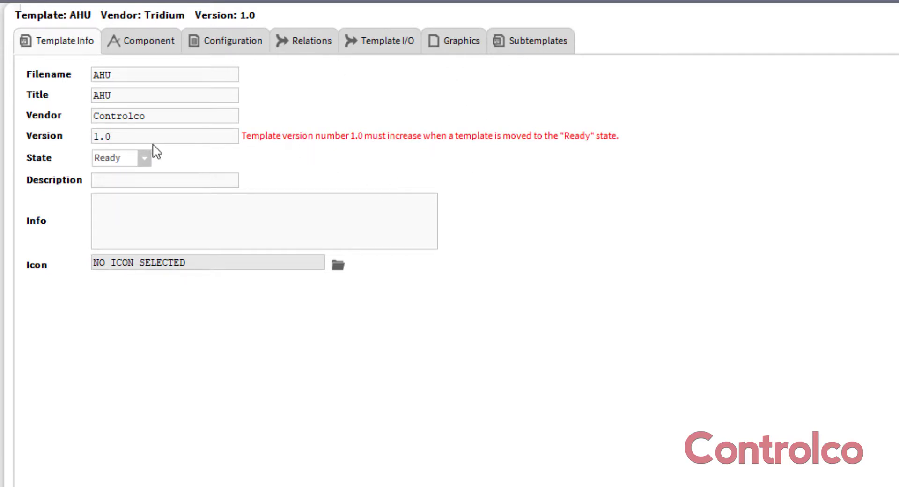
{"action": "left_click", "coordinate": [131, 135]}
{"action": "key", "text": "BackSpace"}
{"action": "type", "text": "1"}
{"action": "type", "text": "AHU with G"}
{"action": "type", "text": "raphi"}
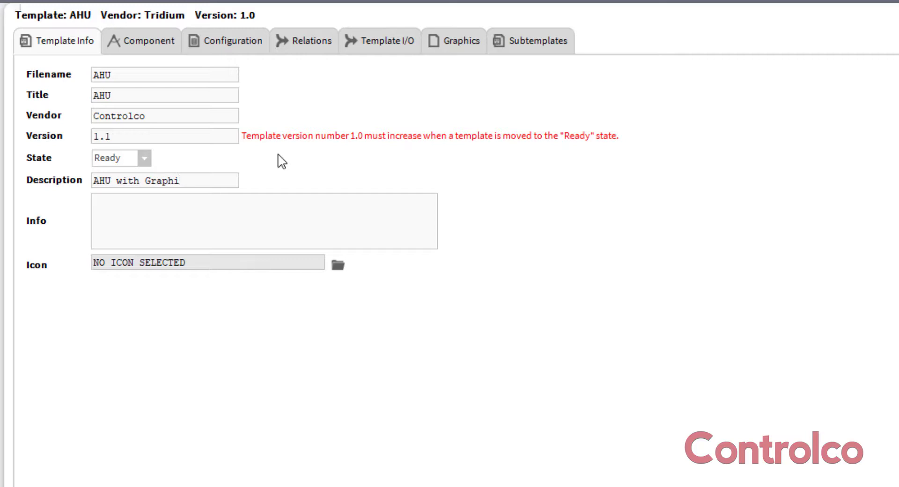
{"action": "type", "text": "c"}
Fill in the template description "AHU with Graphic" and the info text "Bacnet Air Handler"
{"action": "key", "text": "Tab"}
{"action": "type", "text": "Bacnet Air Han"}
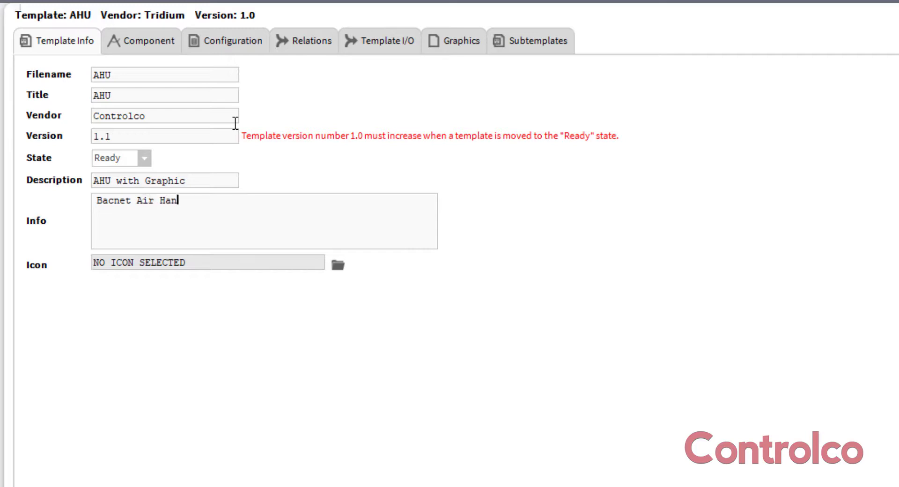
{"action": "type", "text": "dler"}
Add the Fan's my:partNumber to the template configuration with the user tip "Enter Fan Part Number"
{"action": "left_click", "coordinate": [232, 40]}
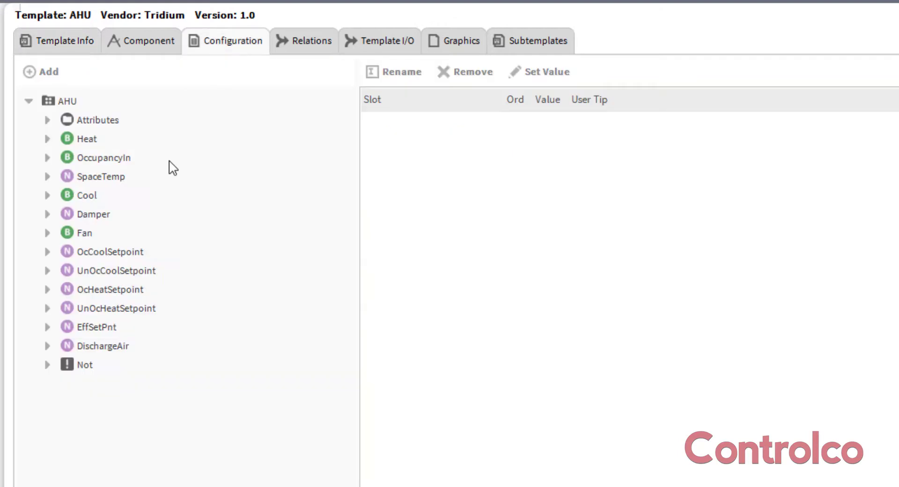
{"action": "left_click", "coordinate": [47, 233]}
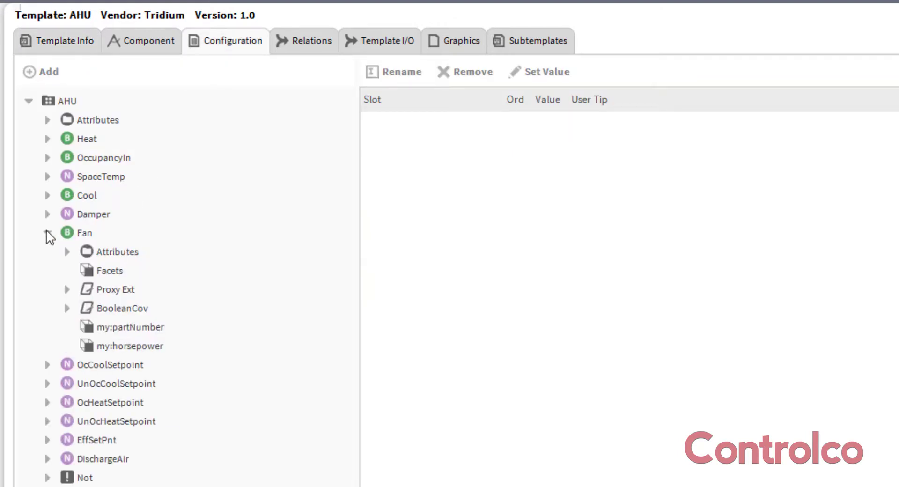
{"action": "left_click", "coordinate": [131, 328]}
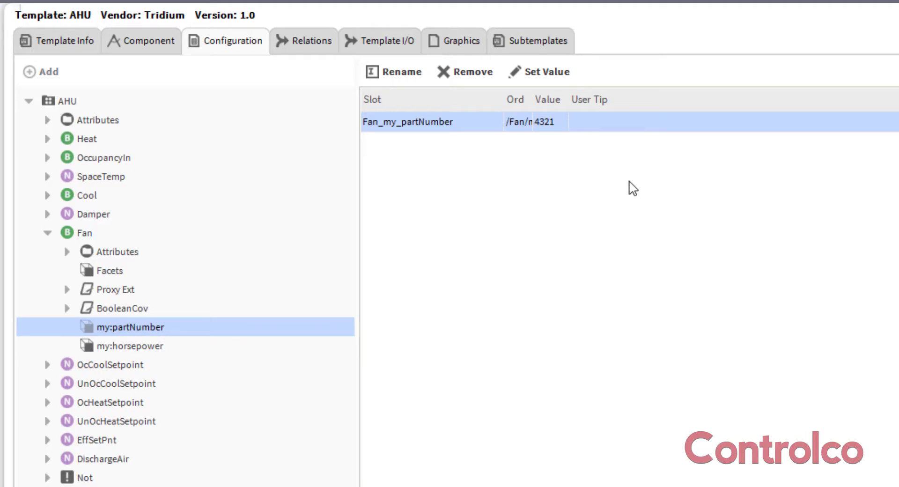
{"action": "double_click", "coordinate": [608, 128]}
{"action": "type", "text": "E"}
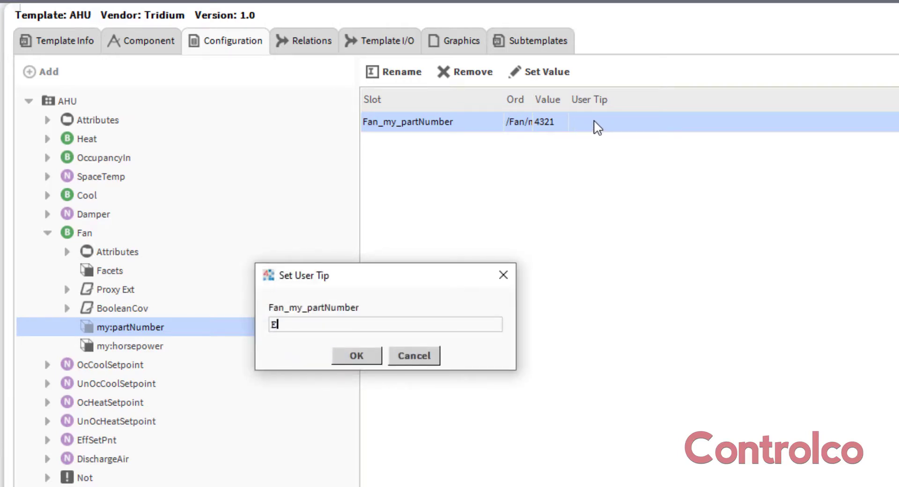
{"action": "type", "text": "nter Fan Part Number"}
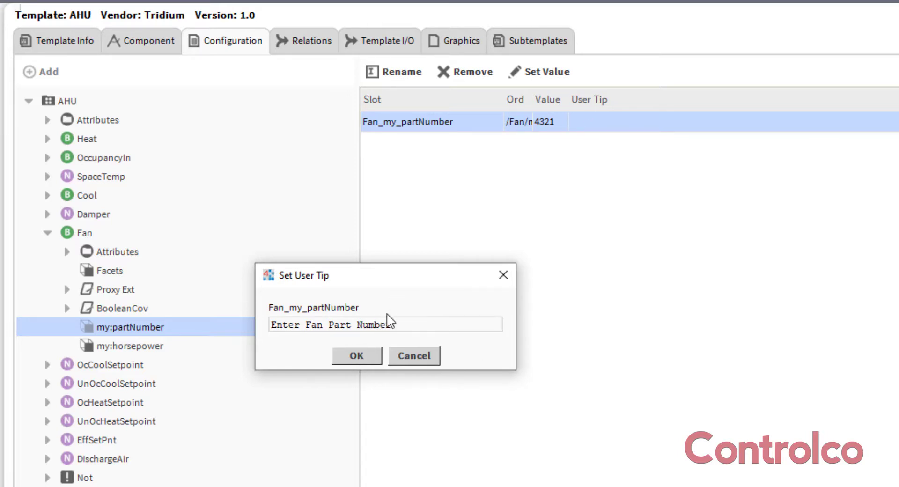
{"action": "left_click", "coordinate": [372, 357]}
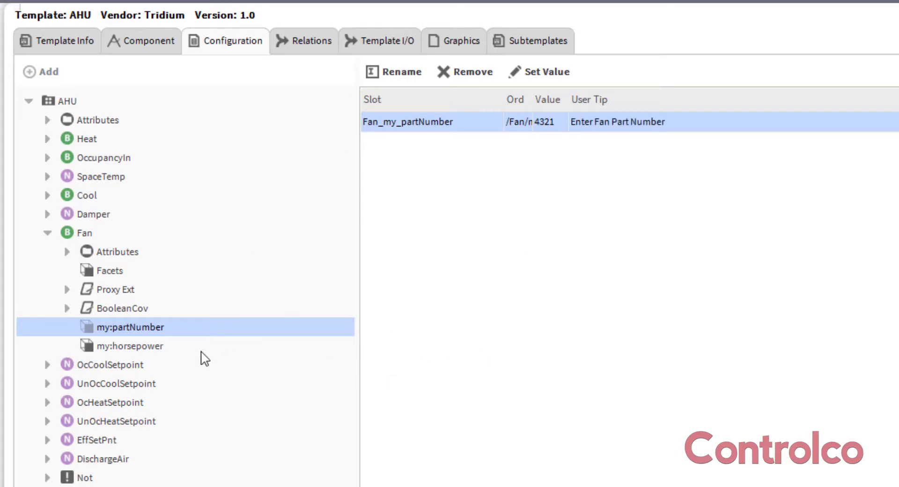
Add the Fan's my:horsepower to the template configuration with the user tip "Enter Fan Horsepower"
{"action": "double_click", "coordinate": [119, 347]}
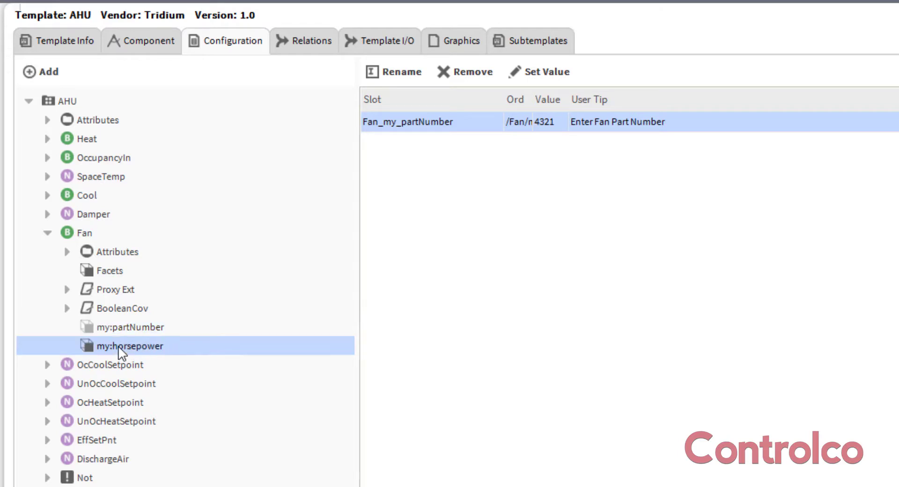
{"action": "double_click", "coordinate": [612, 145]}
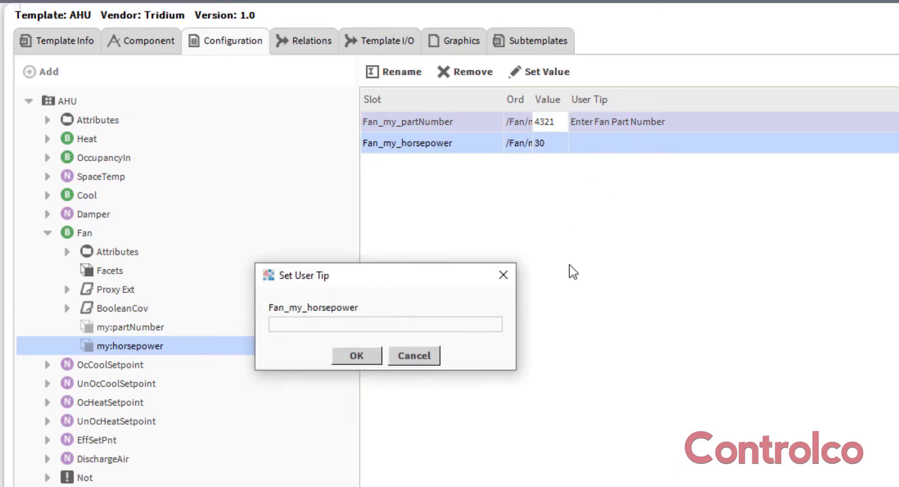
{"action": "type", "text": "Enter Fan Hor"}
{"action": "type", "text": "sepower"}
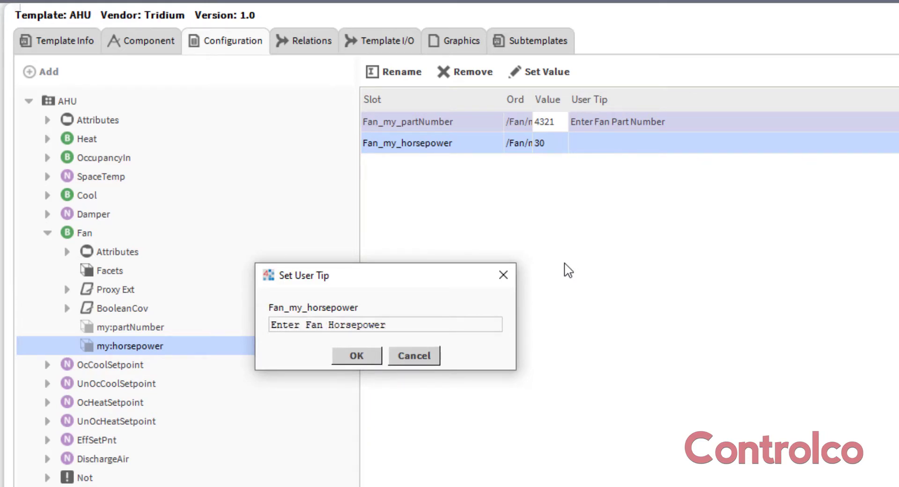
{"action": "left_click", "coordinate": [372, 361]}
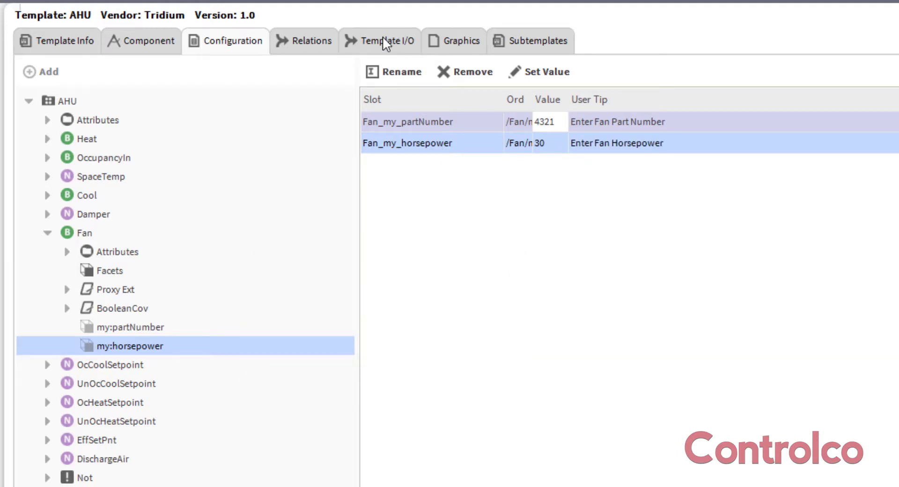
Add the In16 slot of OccupancyIn to the template I/O as an input
{"action": "left_click", "coordinate": [385, 45]}
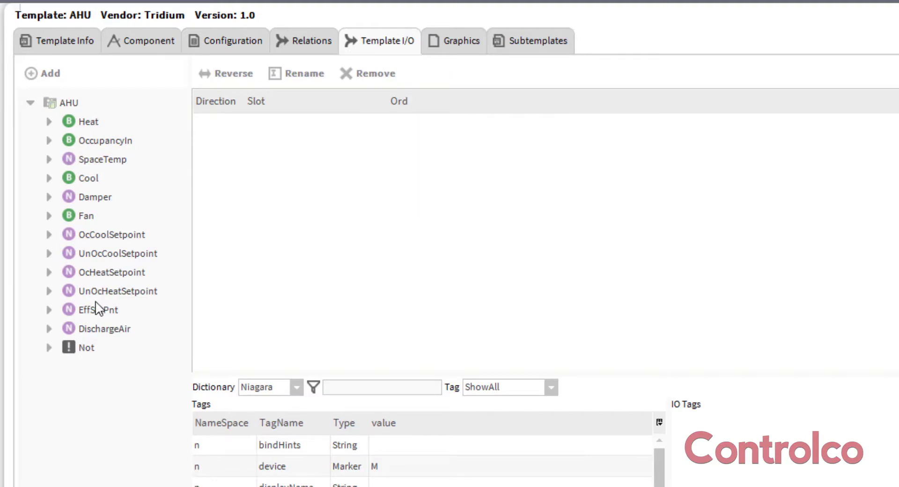
{"action": "left_click", "coordinate": [49, 141]}
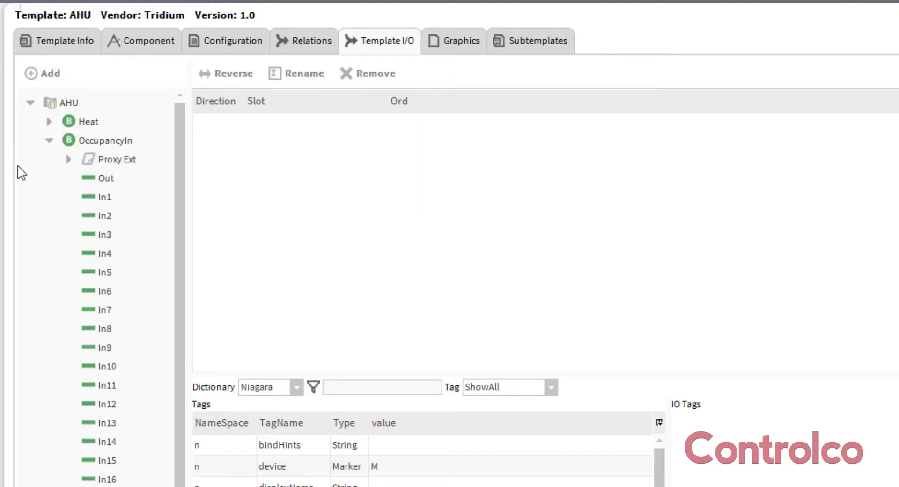
{"action": "left_click", "coordinate": [103, 481]}
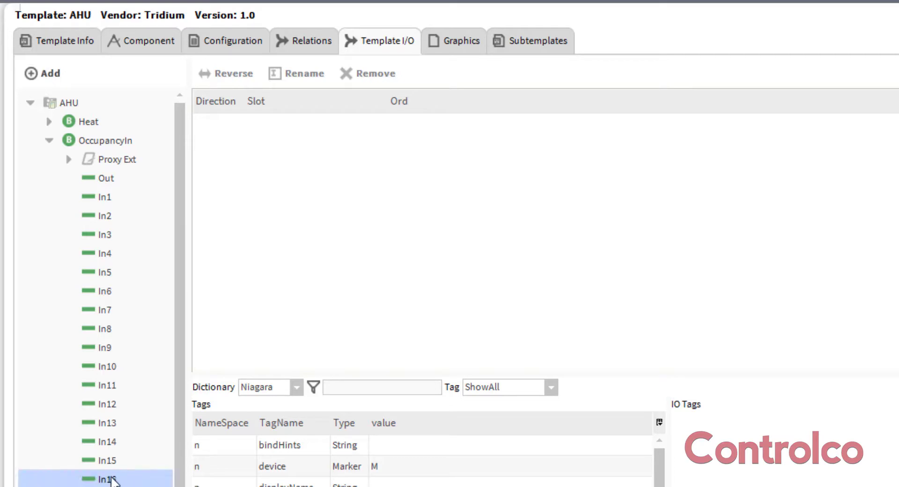
{"action": "double_click", "coordinate": [112, 480]}
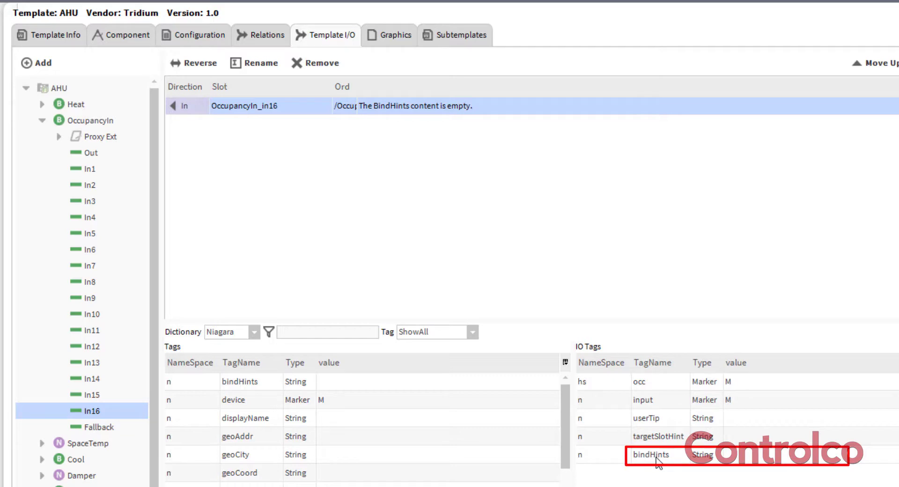
Set the bindHints tag of the OccupancyIn In16 input to n:type='schedule:BooleanSchedule'
{"action": "double_click", "coordinate": [772, 457]}
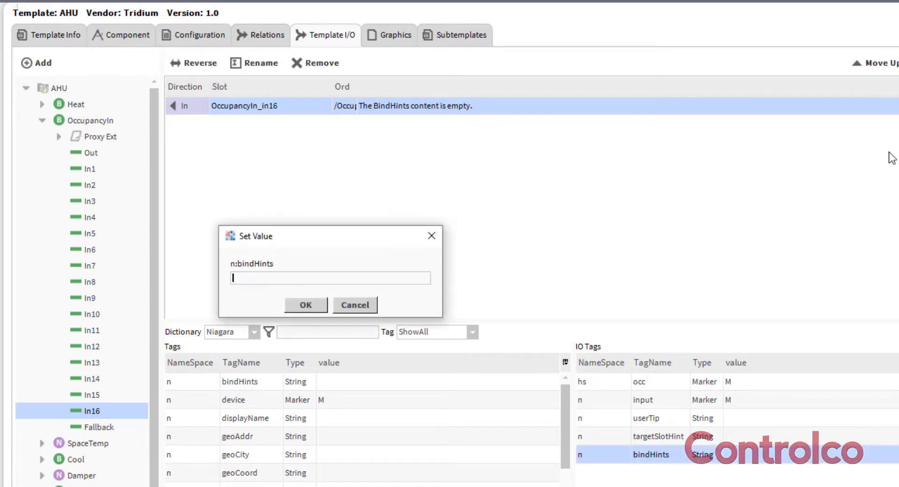
{"action": "type", "text": "n:type='schedule"}
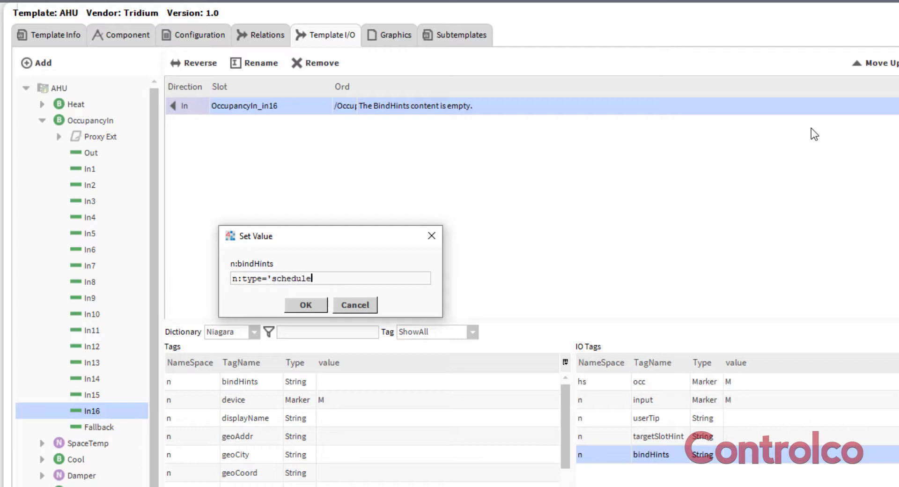
{"action": "type", "text": ":BooleanSchedule'"}
{"action": "left_click", "coordinate": [318, 302]}
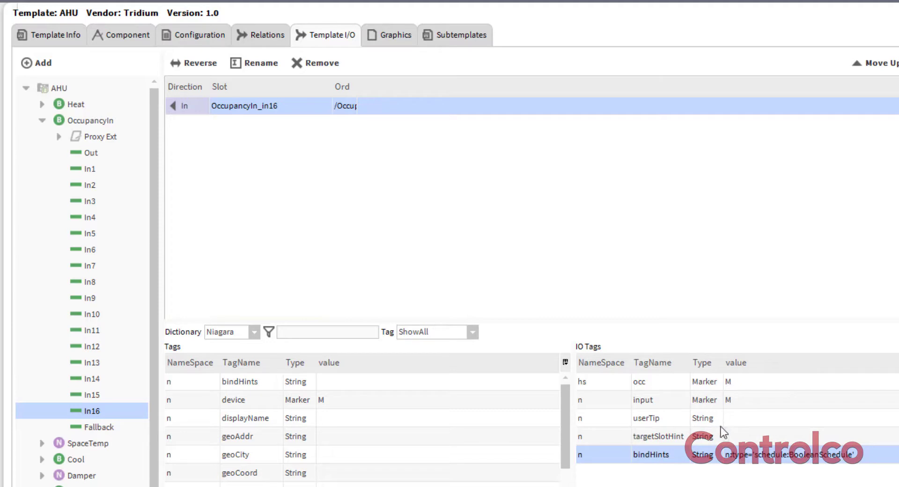
Set the userTip tag of the OccupancyIn In16 input to "Select a Schedule"
{"action": "double_click", "coordinate": [754, 419]}
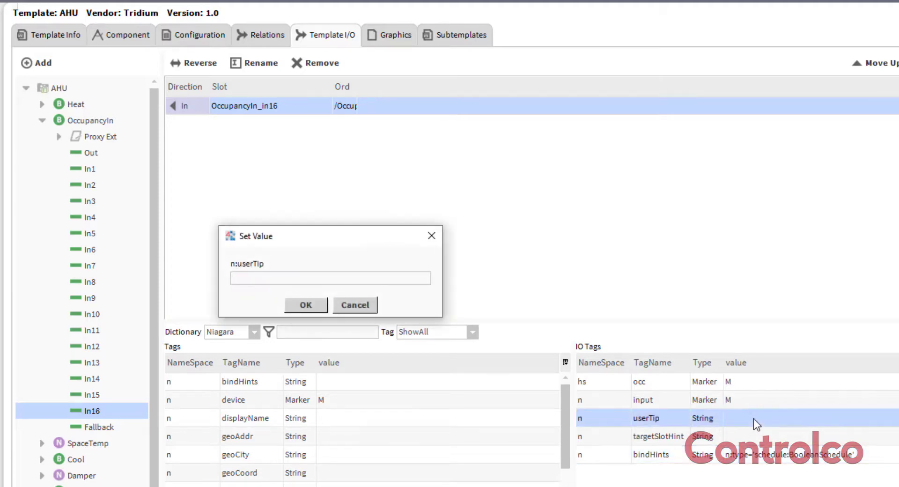
{"action": "type", "text": "Select a Schedule"}
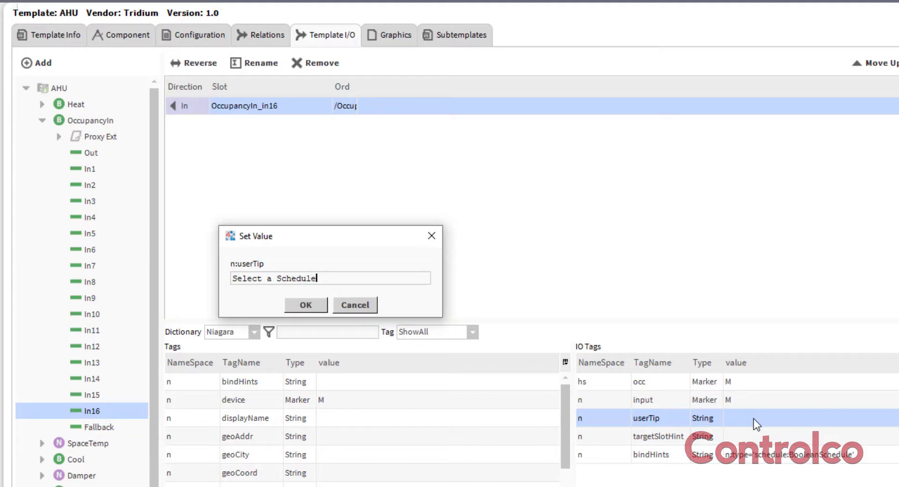
{"action": "left_click", "coordinate": [298, 306]}
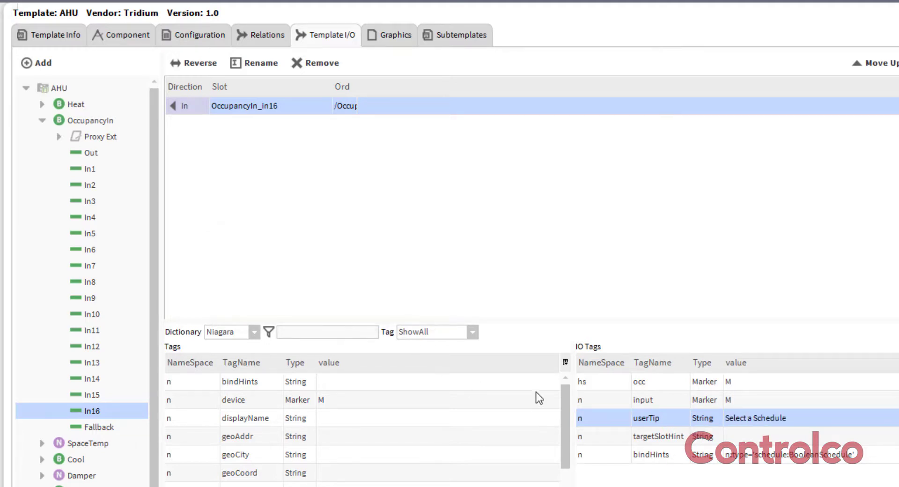
Check the template's AHU_Graphic.px graphic and save the template as AHU.ntpl
{"action": "left_click", "coordinate": [389, 34]}
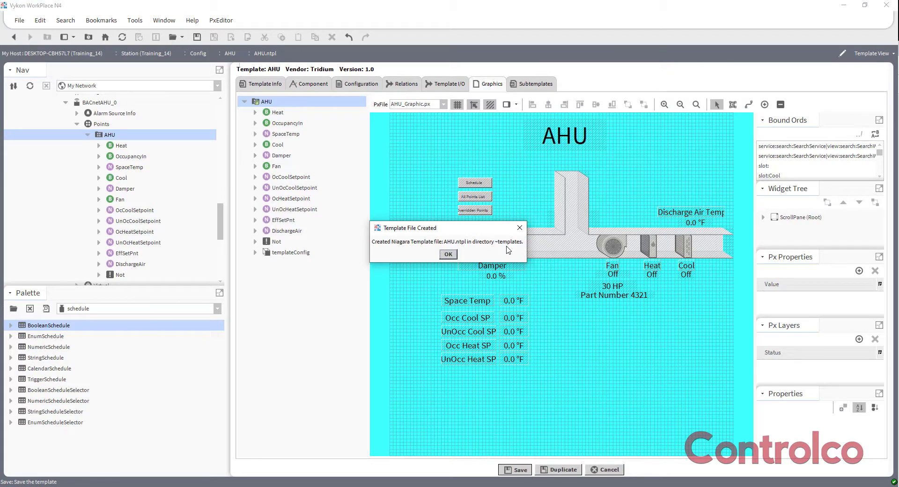
{"action": "left_click", "coordinate": [448, 254]}
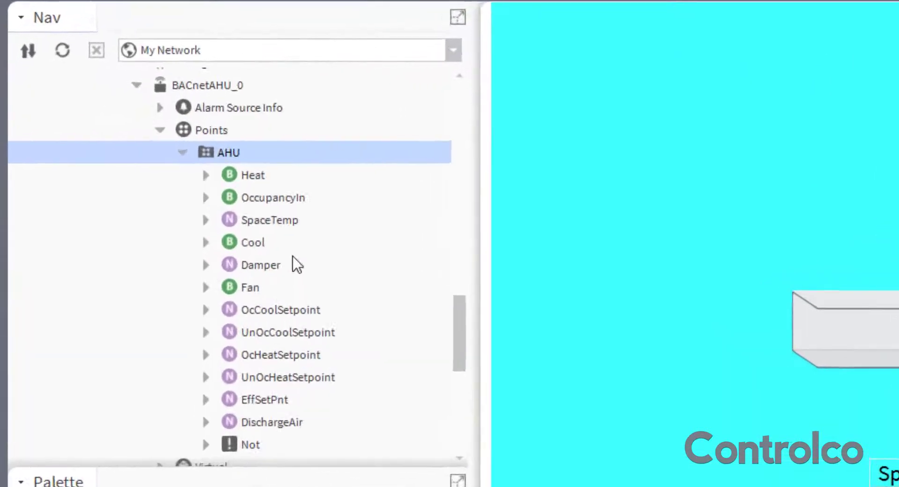
Locate the saved AHU.ntpl file in the templates folder of the local User Home
{"action": "scroll", "coordinate": [146, 187], "scroll_direction": "up", "scroll_amount": 3}
{"action": "scroll", "coordinate": [314, 258], "scroll_direction": "up", "scroll_amount": 10}
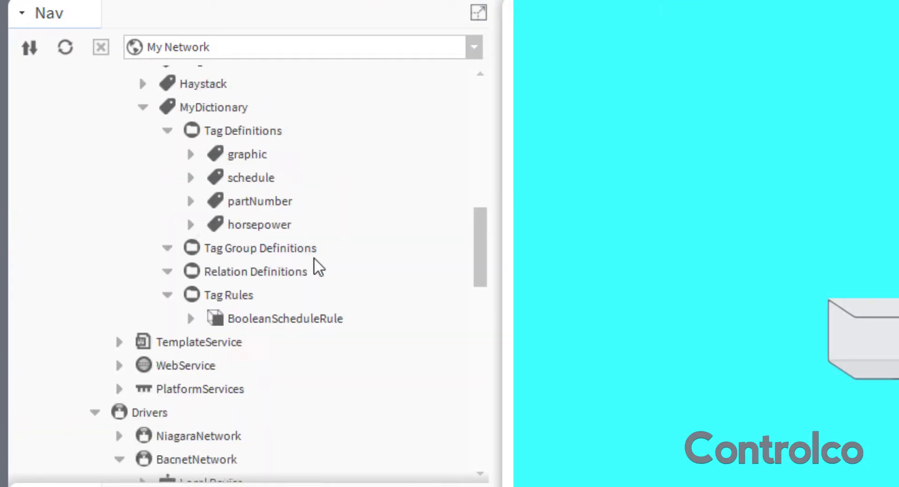
{"action": "scroll", "coordinate": [314, 257], "scroll_direction": "up", "scroll_amount": 5}
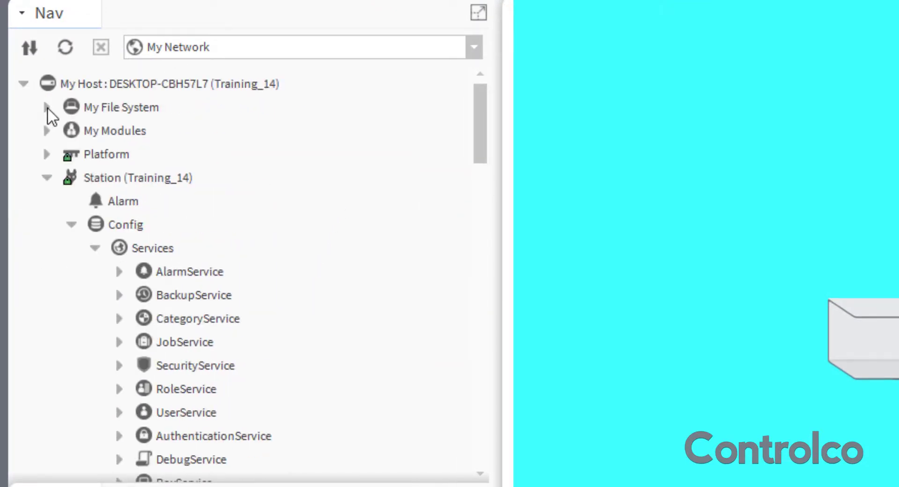
{"action": "left_click", "coordinate": [46, 108]}
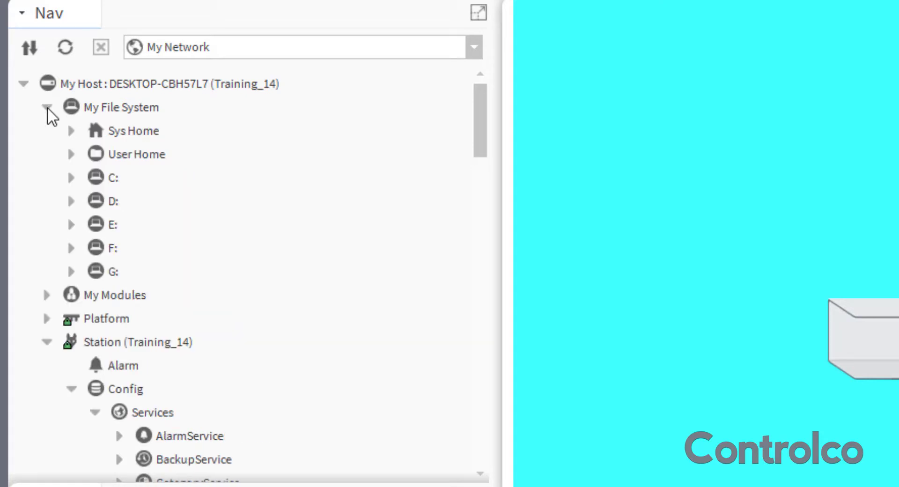
{"action": "left_click", "coordinate": [71, 154]}
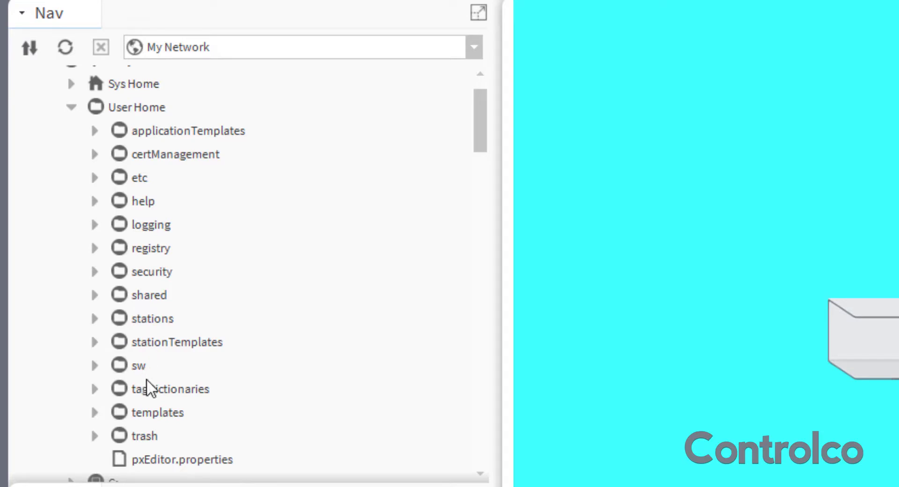
{"action": "left_click", "coordinate": [158, 415]}
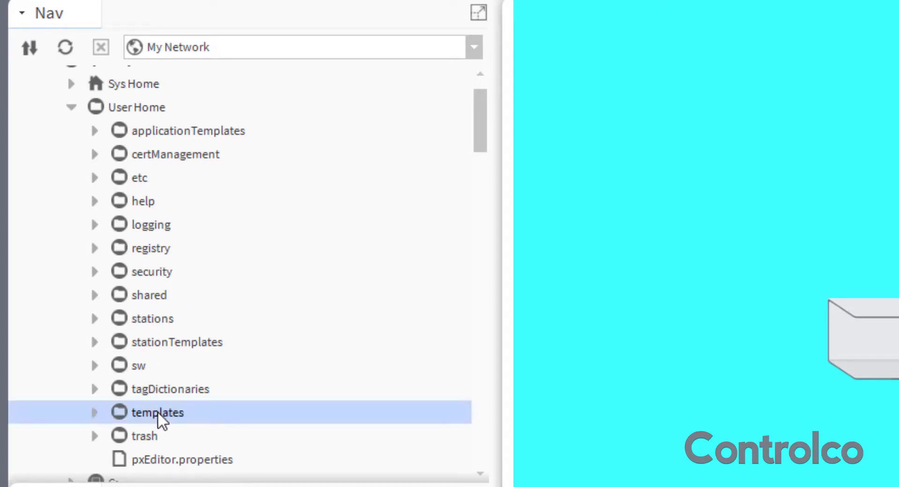
{"action": "left_click", "coordinate": [94, 413]}
{"action": "left_click", "coordinate": [167, 440]}
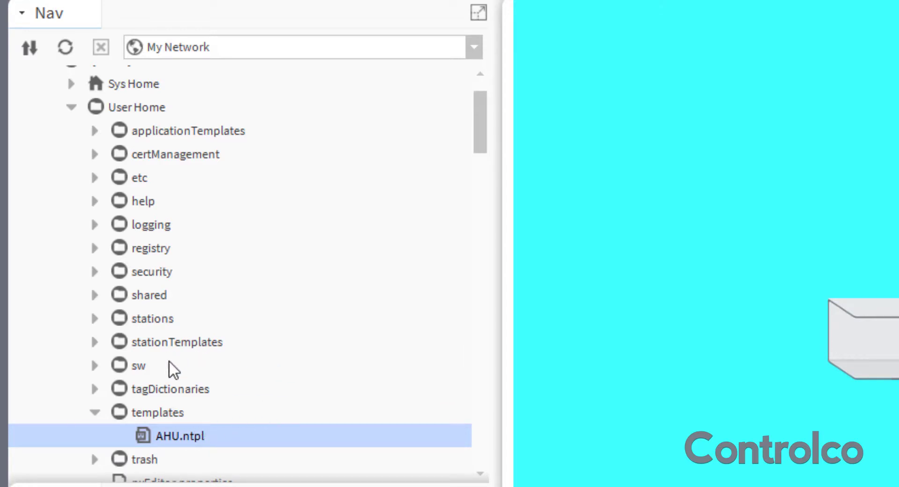
Delete the original AHU folder from the Points of BACnetAHU_0 in the station
{"action": "scroll", "coordinate": [113, 213], "scroll_direction": "up", "scroll_amount": 1}
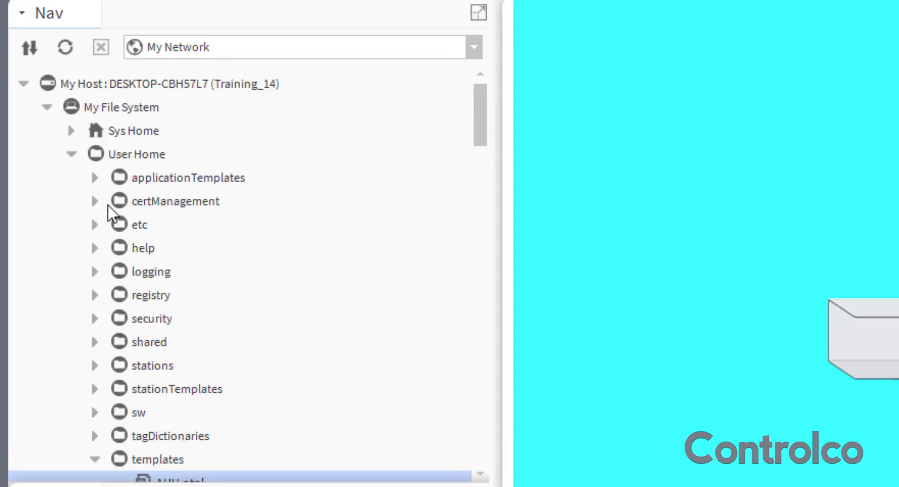
{"action": "left_click", "coordinate": [48, 109]}
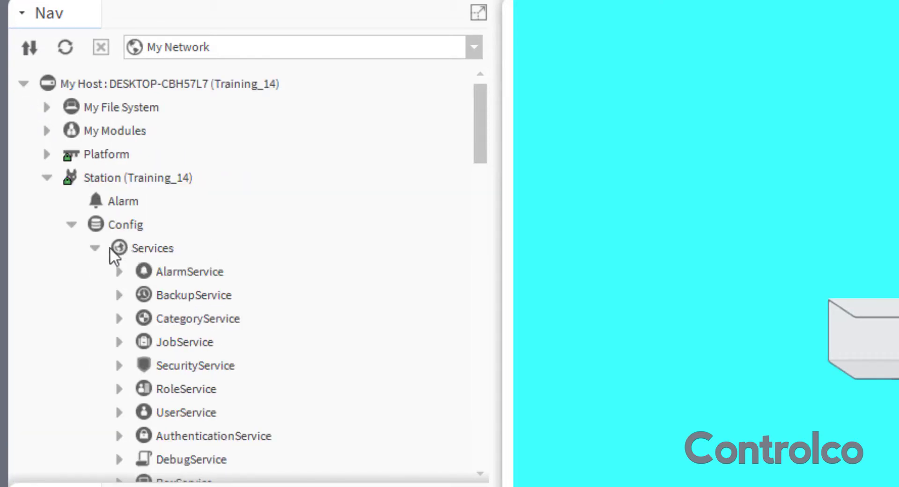
{"action": "scroll", "coordinate": [239, 276], "scroll_direction": "down", "scroll_amount": 8}
{"action": "scroll", "coordinate": [248, 274], "scroll_direction": "down", "scroll_amount": 7}
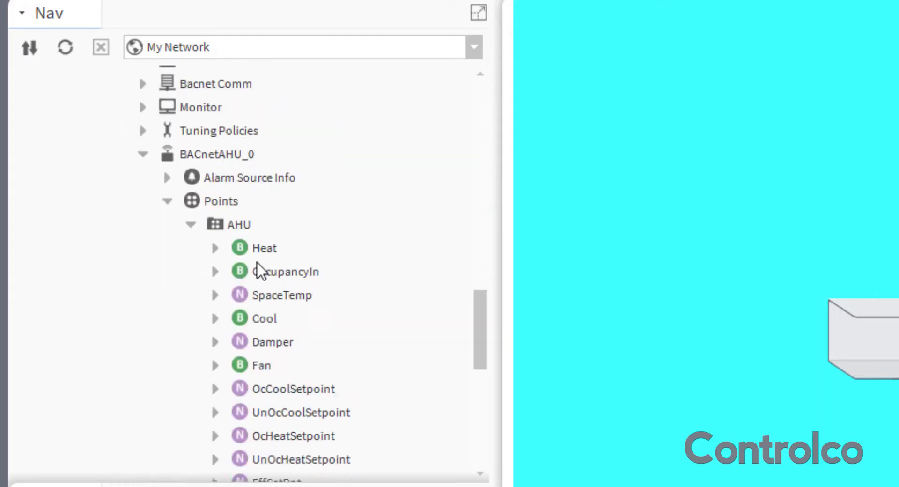
{"action": "left_click", "coordinate": [232, 225]}
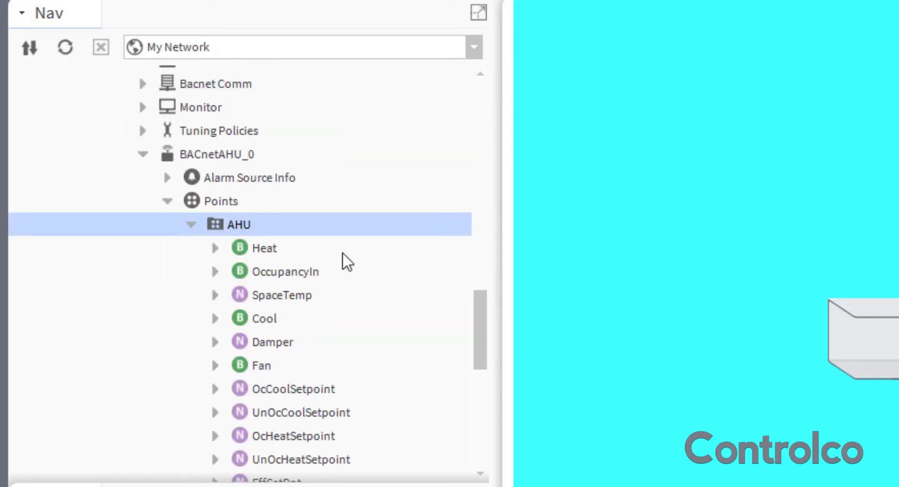
{"action": "left_click", "coordinate": [210, 151]}
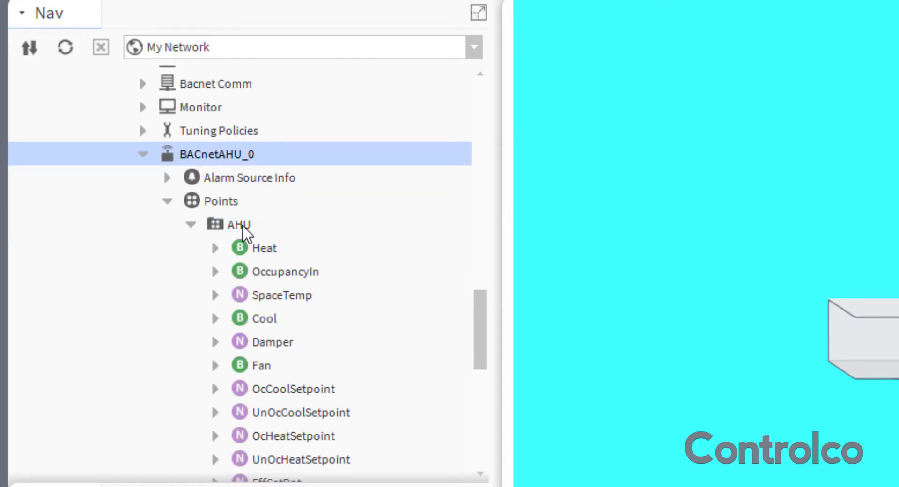
{"action": "left_click", "coordinate": [226, 223]}
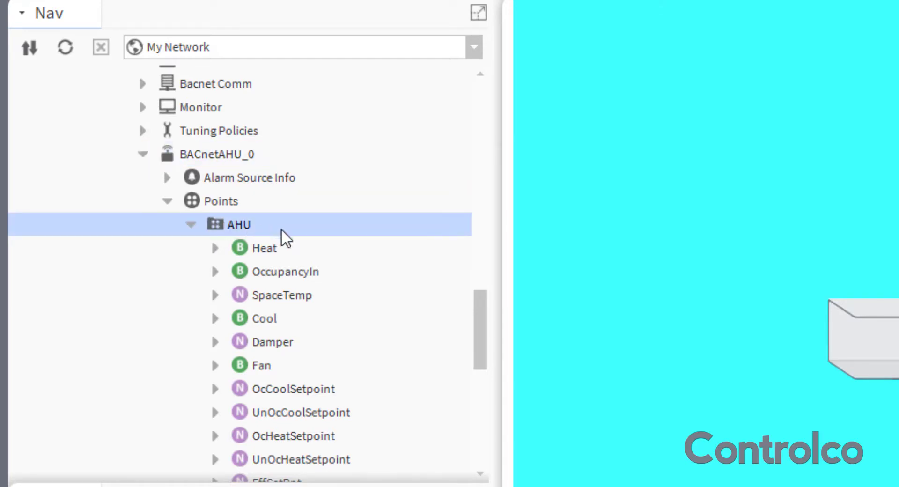
{"action": "right_click", "coordinate": [232, 224]}
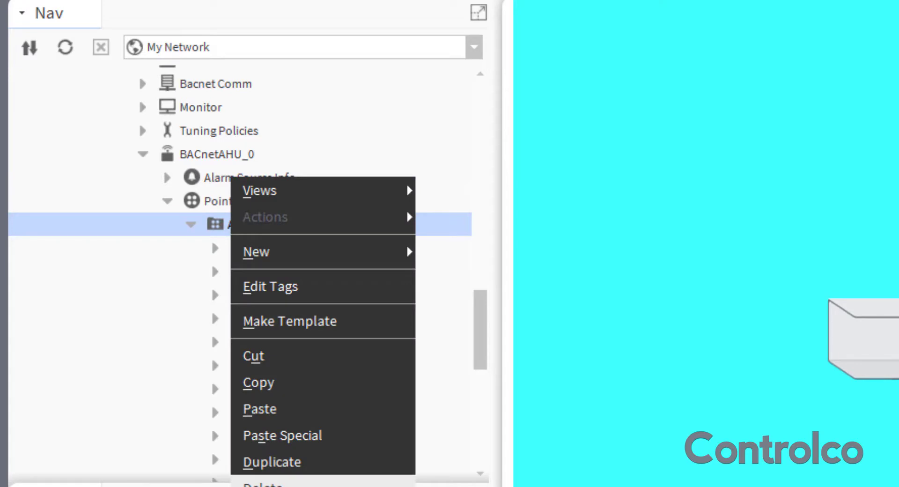
{"action": "left_click", "coordinate": [321, 483]}
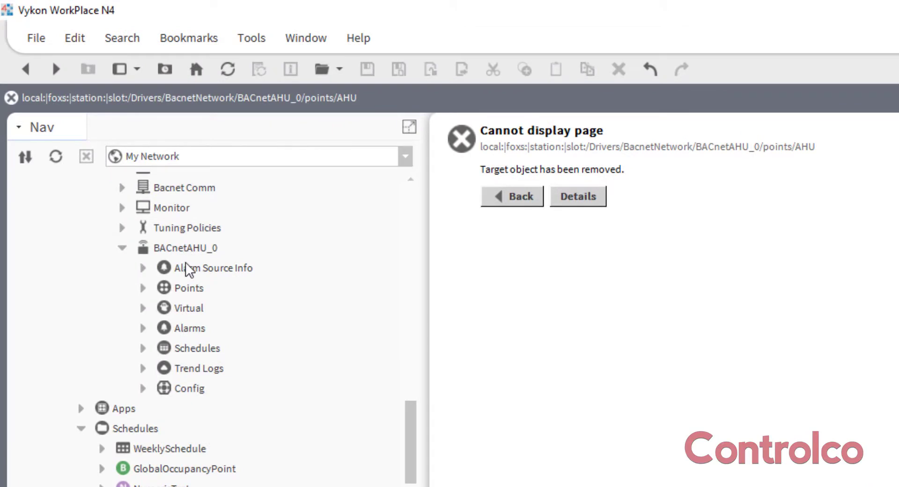
Open the AX Property Sheet of BACnetAHU_0's Points and show the Template side bar
{"action": "right_click", "coordinate": [180, 294]}
{"action": "mouse_move", "coordinate": [323, 282]}
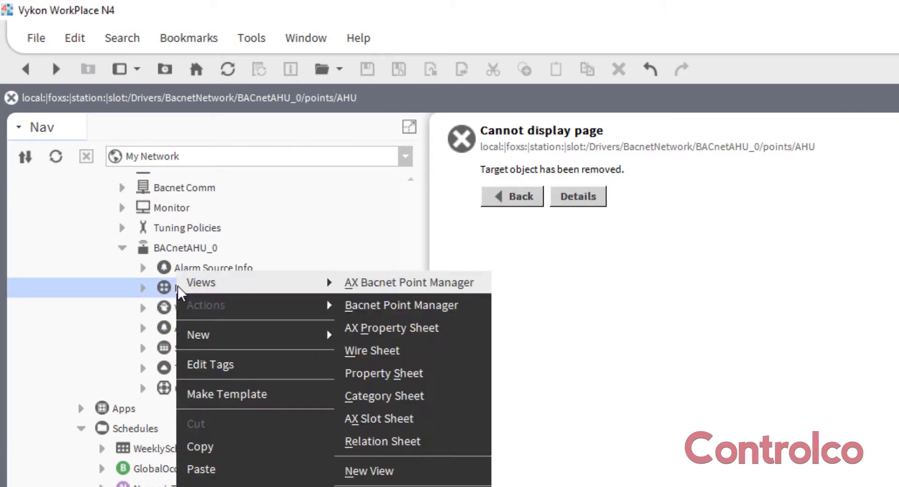
{"action": "left_click", "coordinate": [419, 331]}
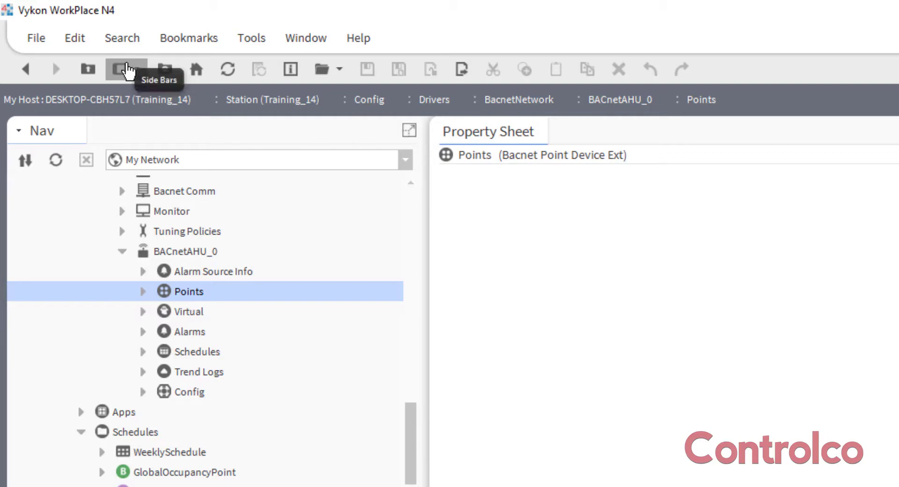
{"action": "left_click", "coordinate": [126, 70]}
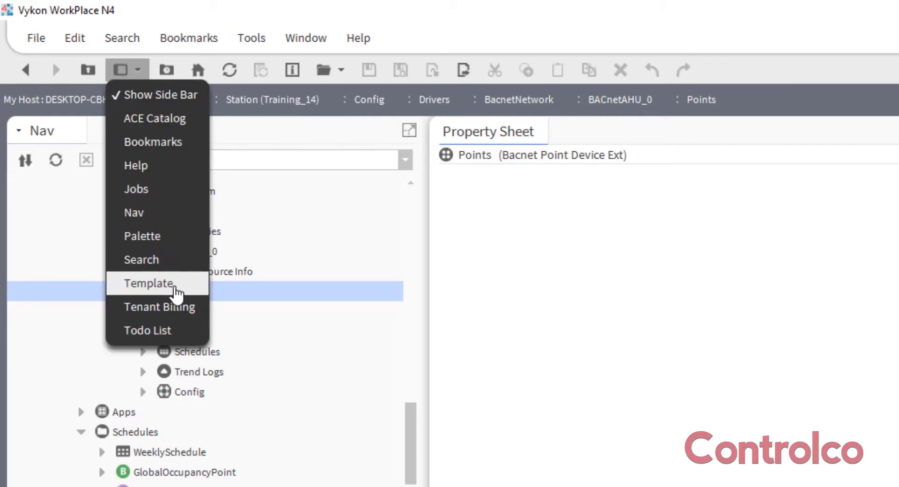
{"action": "left_click", "coordinate": [176, 293]}
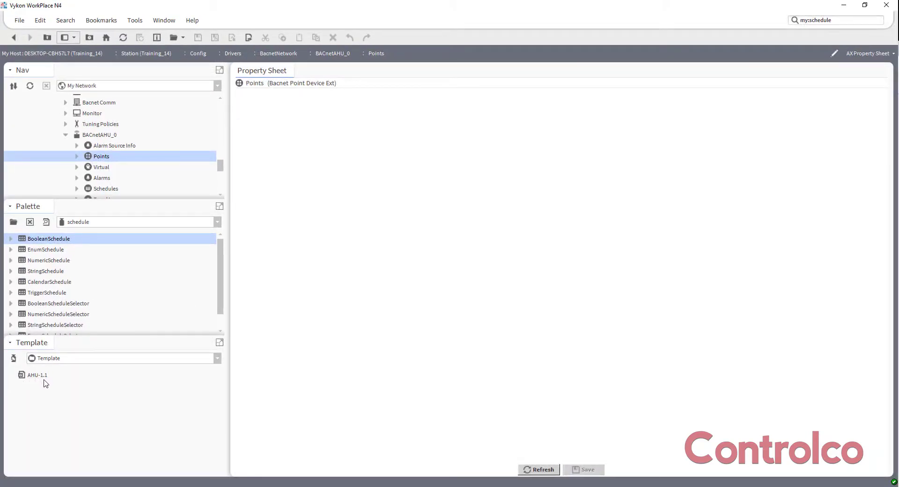
Deploy the AHU-1.1 template into the Points property sheet with the name "AHU 14"
{"action": "left_click_drag", "start_coordinate": [37, 376], "coordinate": [369, 162]}
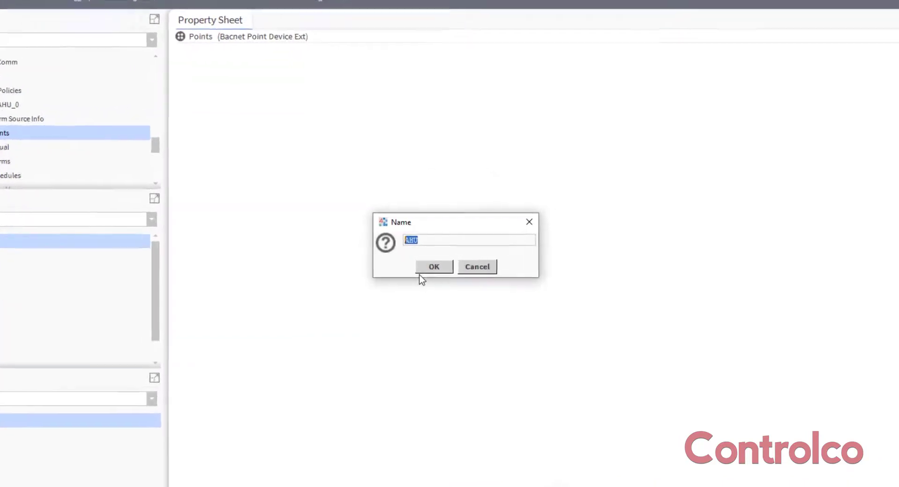
{"action": "type", "text": "AH"}
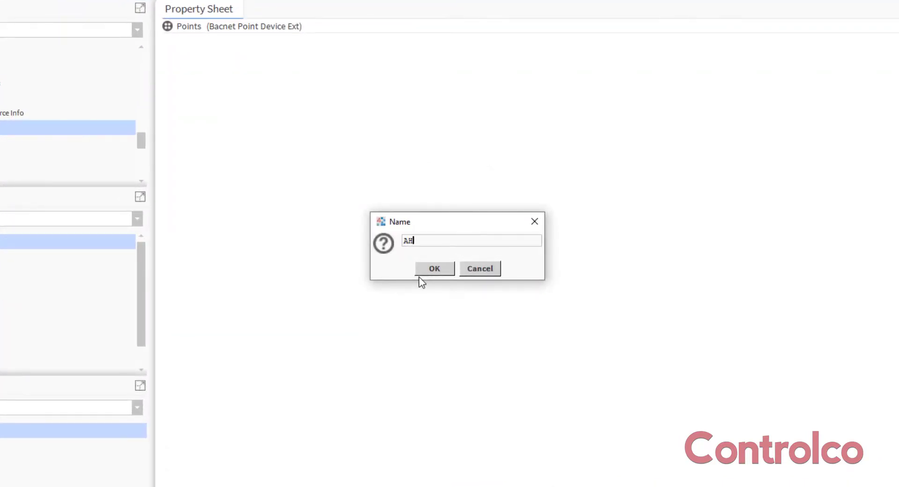
{"action": "type", "text": "U 14"}
{"action": "left_click", "coordinate": [435, 269]}
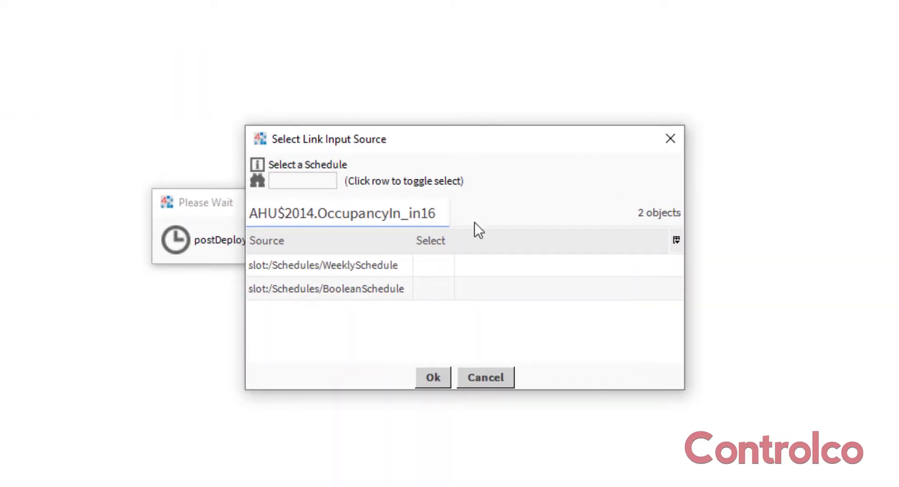
Choose slot:/Schedules/WeeklySchedule as the link source for the OccupancyIn_in16 input
{"action": "mouse_move", "coordinate": [684, 290]}
{"action": "left_mouse_down"}
{"action": "mouse_move", "coordinate": [796, 293]}
{"action": "mouse_move", "coordinate": [676, 291]}
{"action": "left_mouse_up"}
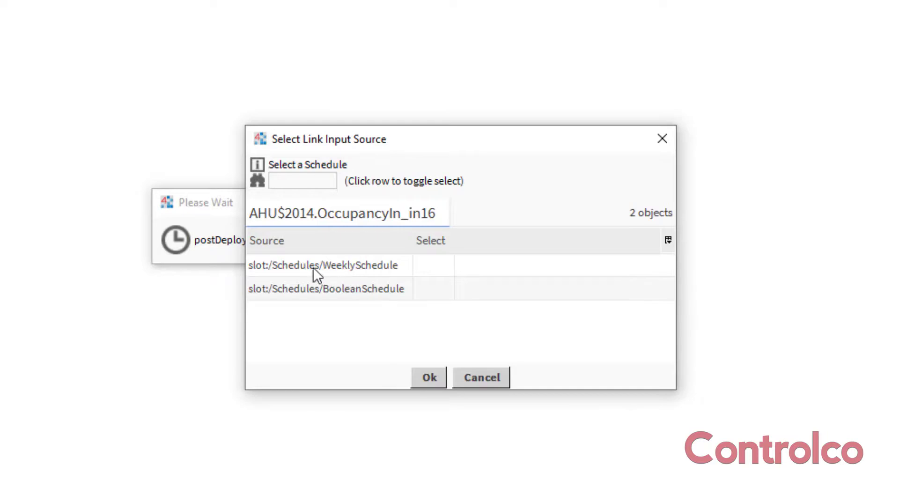
{"action": "left_click", "coordinate": [439, 269]}
{"action": "left_click", "coordinate": [429, 377]}
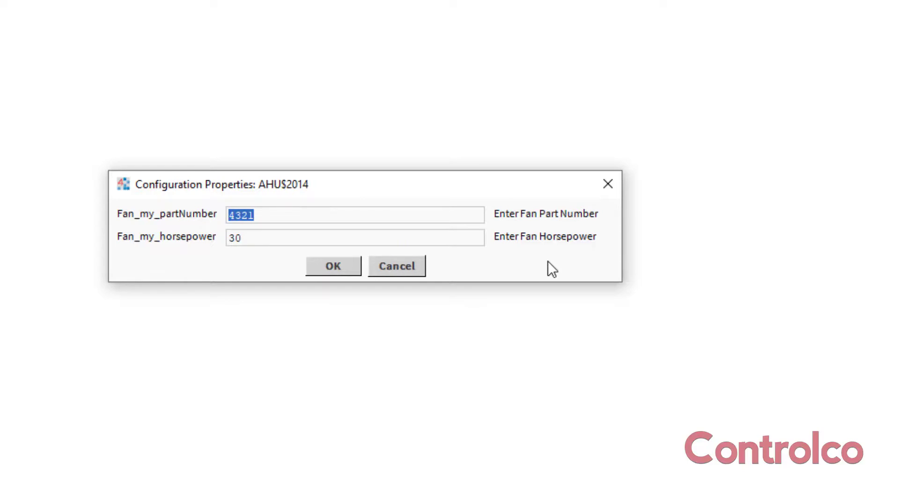
Set the fan part number to 12345 and horsepower to 150, then review and close the I/O binding results
{"action": "type", "text": "12345"}
{"action": "left_click_drag", "start_coordinate": [256, 235], "coordinate": [205, 230]}
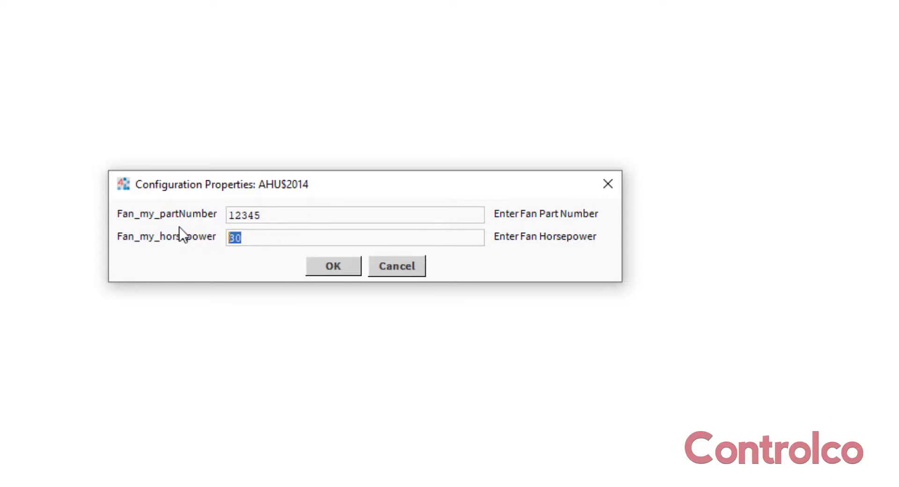
{"action": "type", "text": "150"}
{"action": "left_click", "coordinate": [336, 262]}
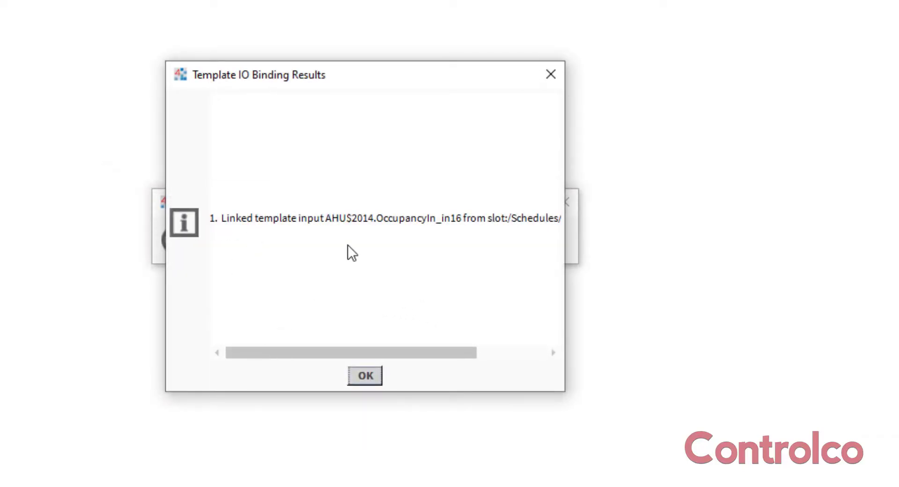
{"action": "left_click_drag", "start_coordinate": [313, 352], "coordinate": [381, 352]}
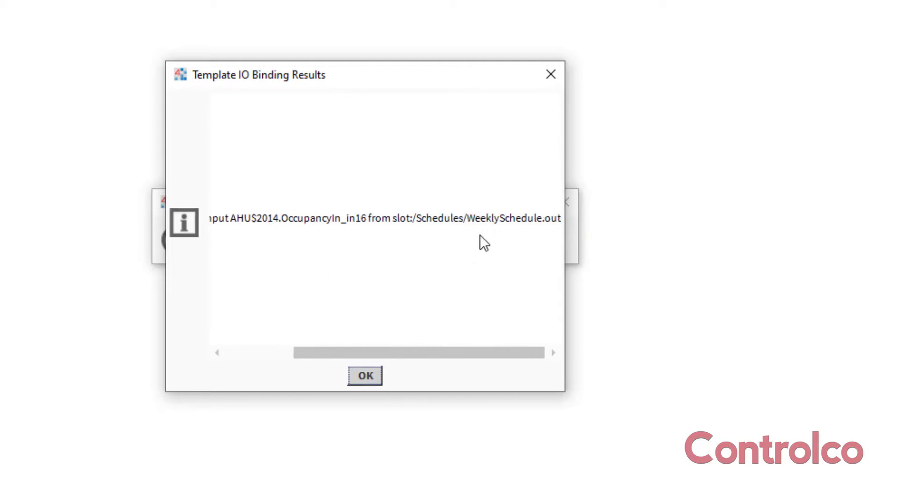
{"action": "left_click", "coordinate": [372, 378]}
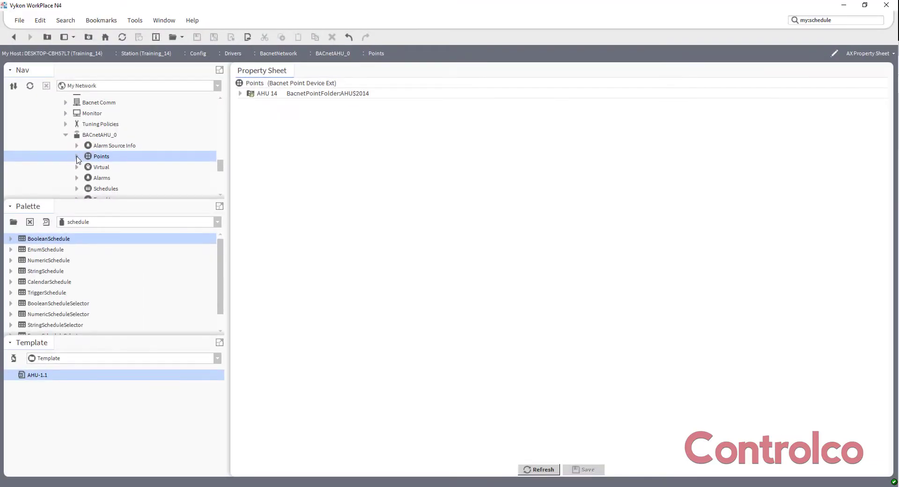
View the graphic of the deployed AHU 14, then inspect the OccupancyIn links in its Wire Sheet
{"action": "left_click", "coordinate": [76, 157]}
{"action": "double_click", "coordinate": [112, 168]}
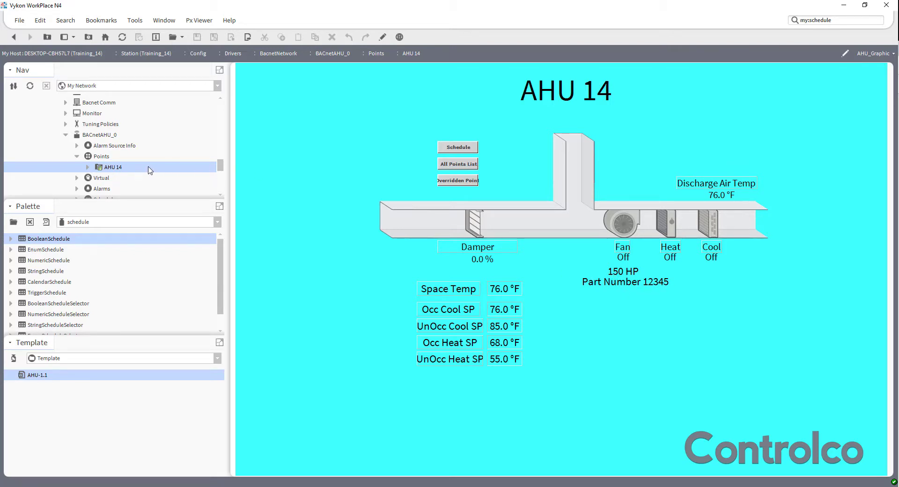
{"action": "right_click", "coordinate": [105, 170]}
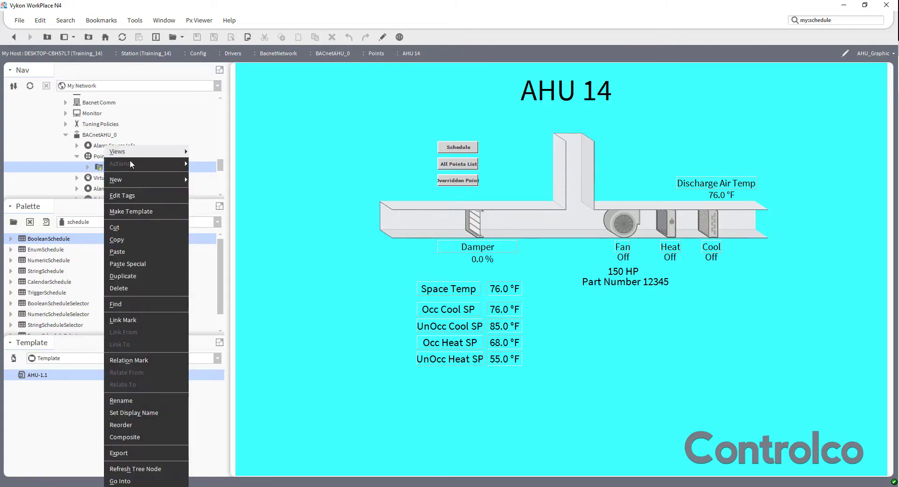
{"action": "mouse_move", "coordinate": [159, 152]}
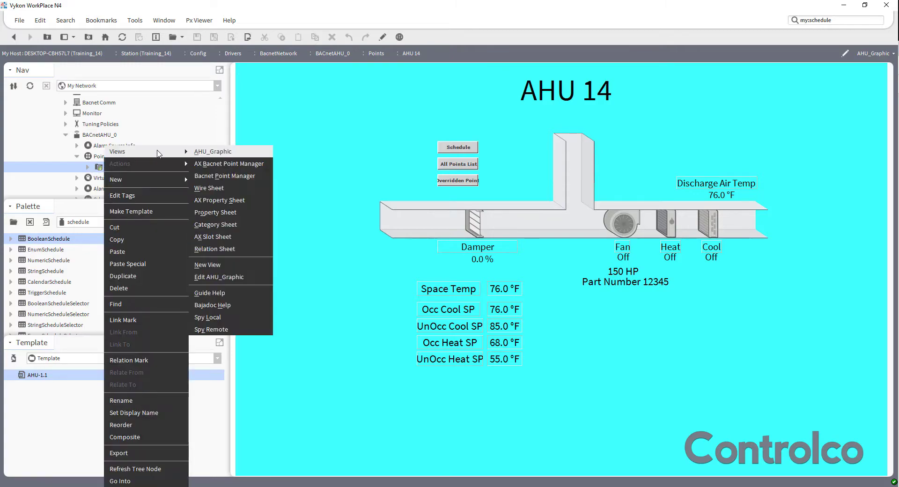
{"action": "left_click", "coordinate": [237, 189]}
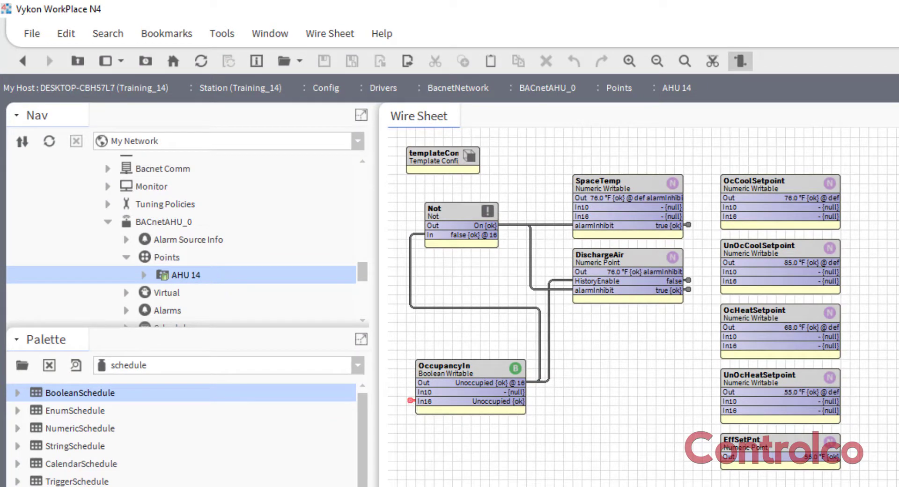
{"action": "left_click", "coordinate": [458, 387]}
Open the station's TemplateService and check the version and status of the deployed AHU template
{"action": "scroll", "coordinate": [243, 283], "scroll_direction": "up", "scroll_amount": 5}
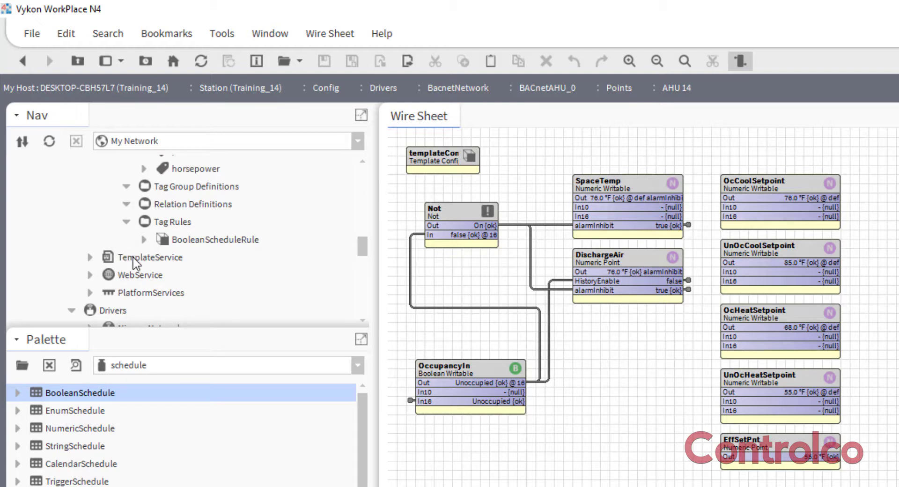
{"action": "double_click", "coordinate": [181, 257]}
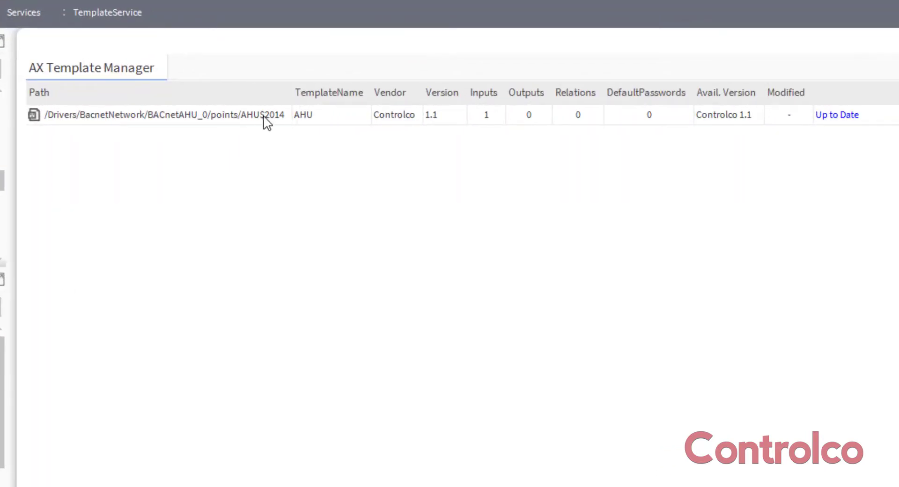
{"action": "left_click", "coordinate": [311, 120]}
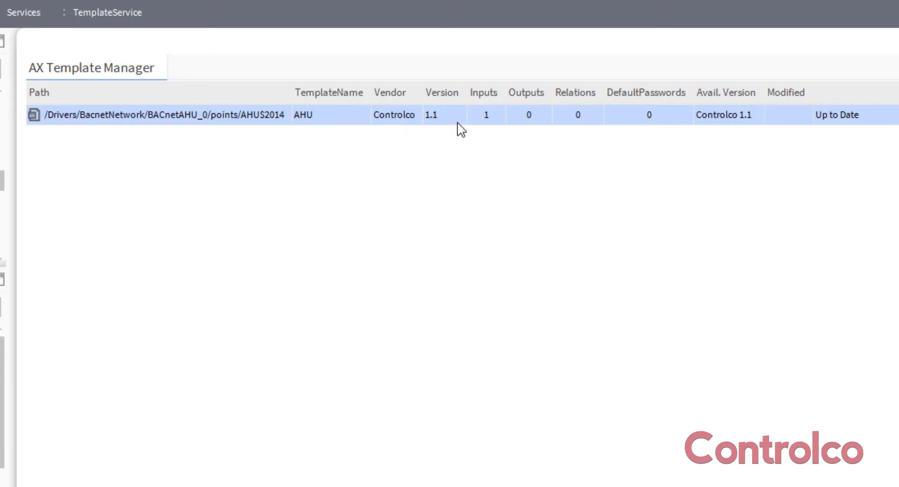
{"action": "left_click", "coordinate": [633, 236]}
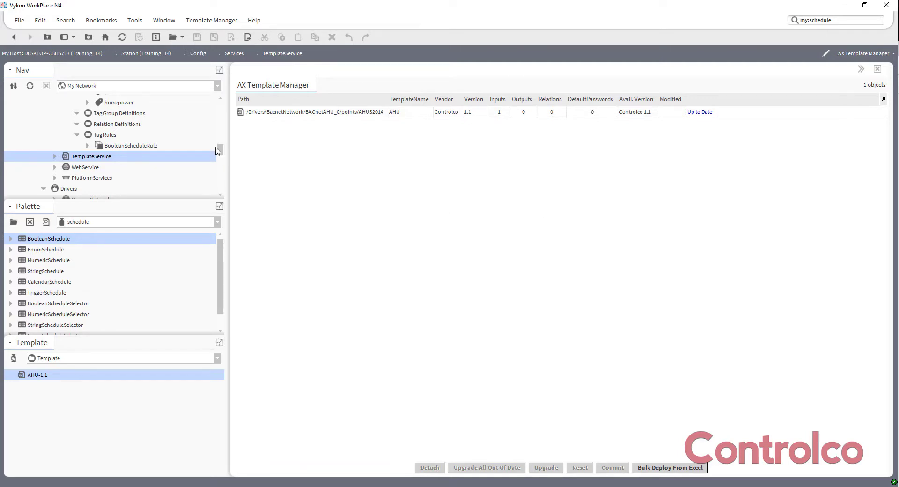
Open the AHU.ntpl template file from the templates folder in User Home
{"action": "left_click_drag", "start_coordinate": [220, 151], "coordinate": [213, 119]}
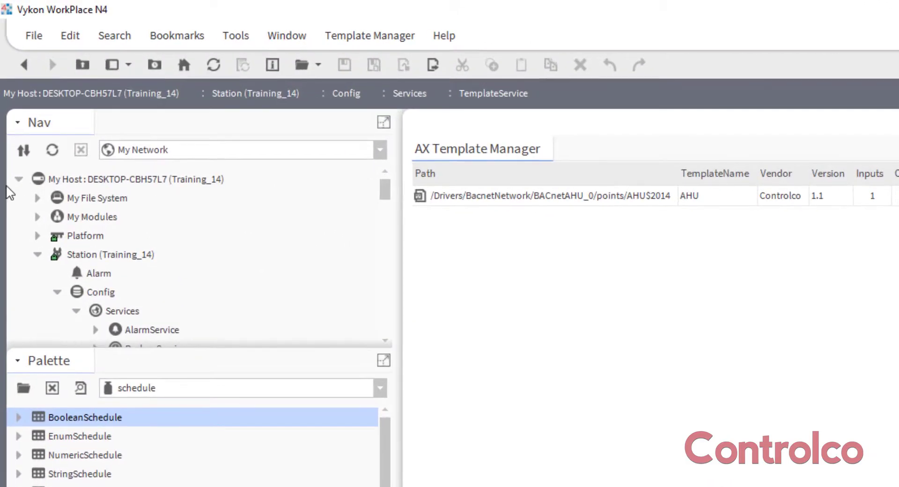
{"action": "left_click", "coordinate": [25, 123]}
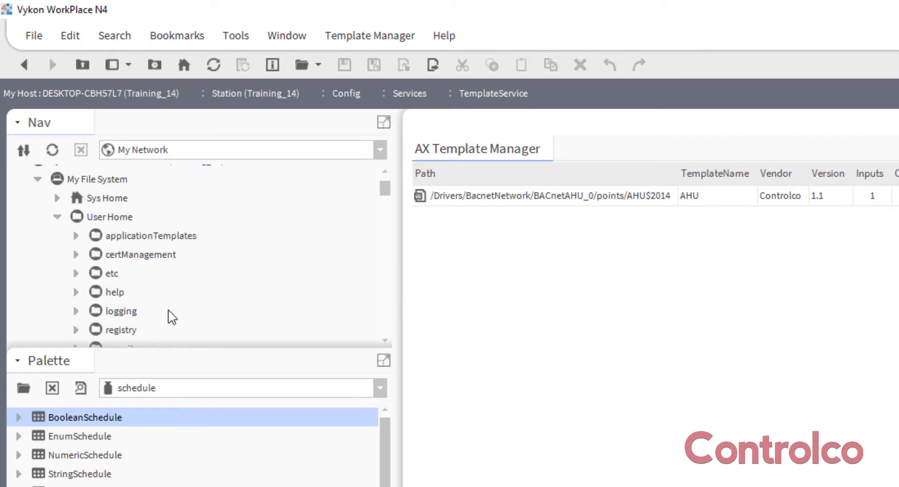
{"action": "scroll", "coordinate": [171, 316], "scroll_direction": "down", "scroll_amount": 2}
{"action": "scroll", "coordinate": [170, 316], "scroll_direction": "down", "scroll_amount": 1}
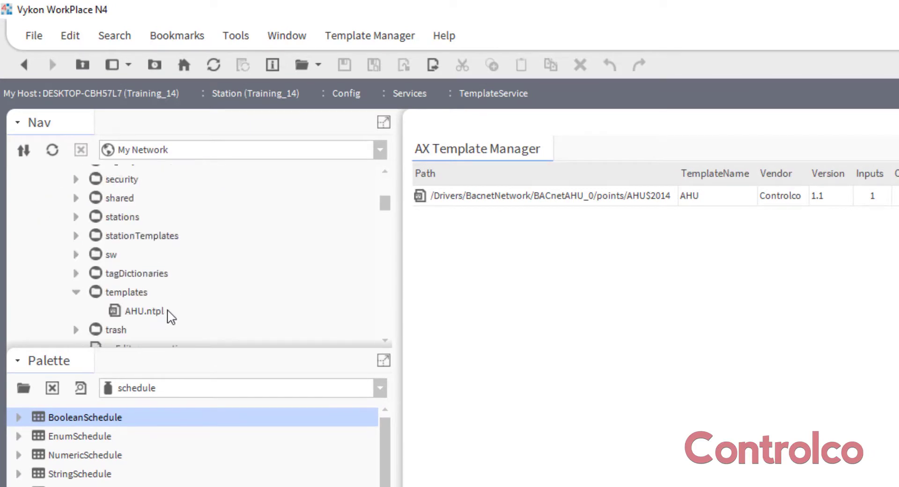
{"action": "double_click", "coordinate": [140, 312]}
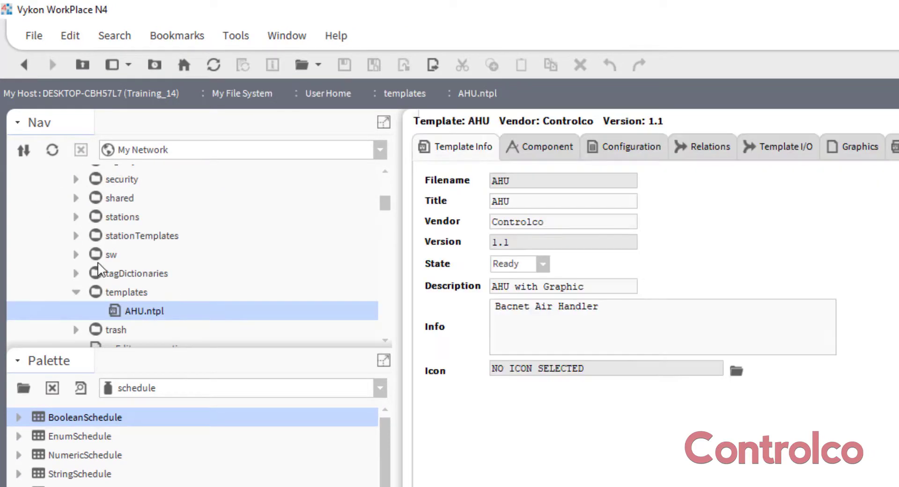
Delete the All Points List button from the template's AHU_Graphic.px graphic and save the template
{"action": "left_click", "coordinate": [855, 147]}
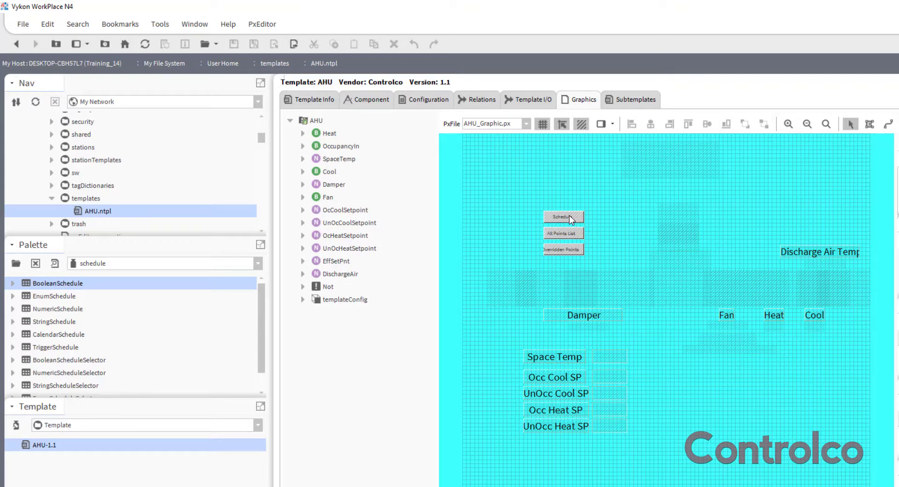
{"action": "left_click", "coordinate": [563, 233]}
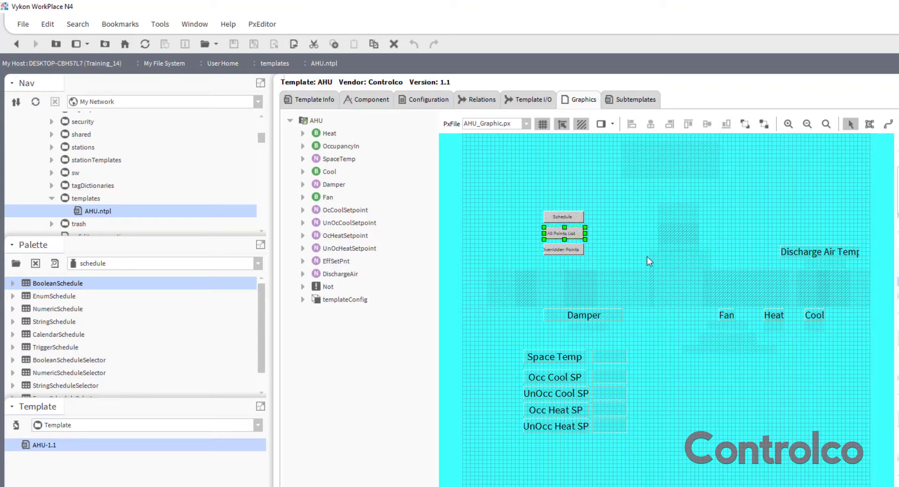
{"action": "right_click", "coordinate": [566, 233]}
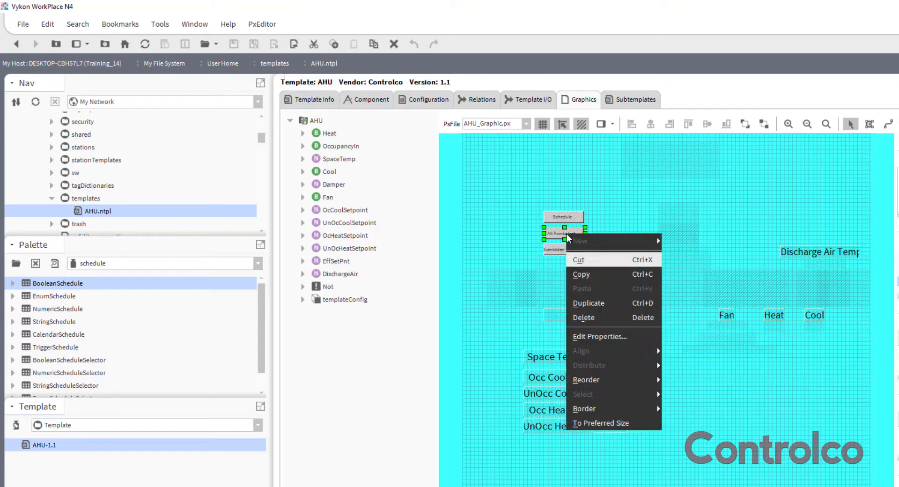
{"action": "left_click", "coordinate": [600, 314]}
{"action": "key", "text": "ctrl+s"}
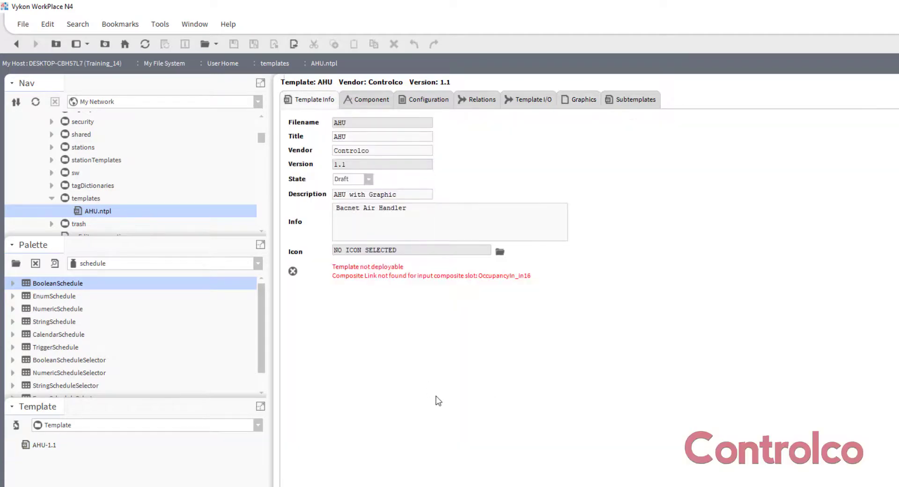
Set the AHU template's state to Ready and its version to 1.2, then save it
{"action": "left_click", "coordinate": [368, 179]}
{"action": "left_click", "coordinate": [360, 204]}
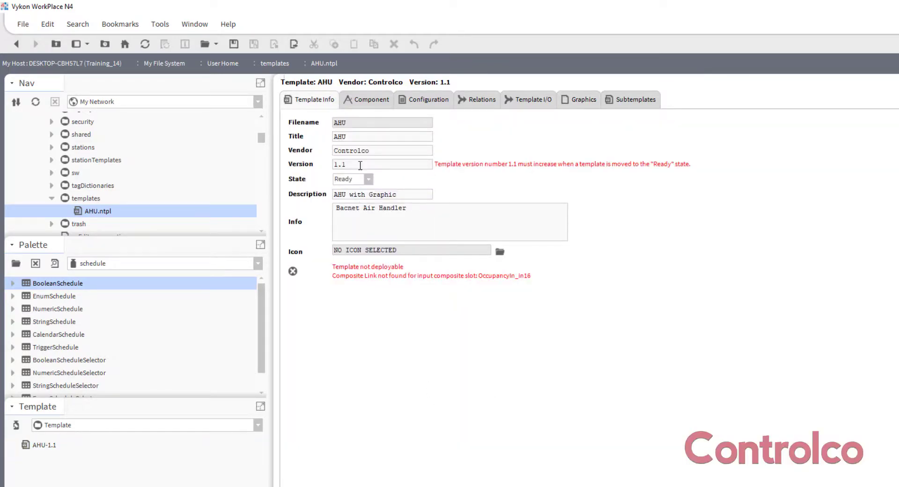
{"action": "left_click", "coordinate": [362, 165]}
{"action": "key", "text": "BackSpace"}
{"action": "key", "text": "ctrl+s"}
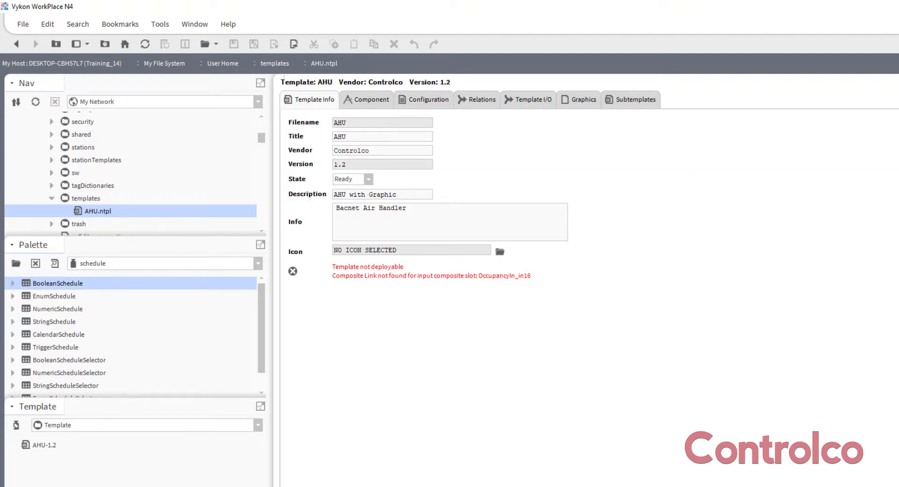
Return to the station's TemplateService to manage the deployed AHU template
{"action": "scroll", "coordinate": [138, 221], "scroll_direction": "down", "scroll_amount": 5}
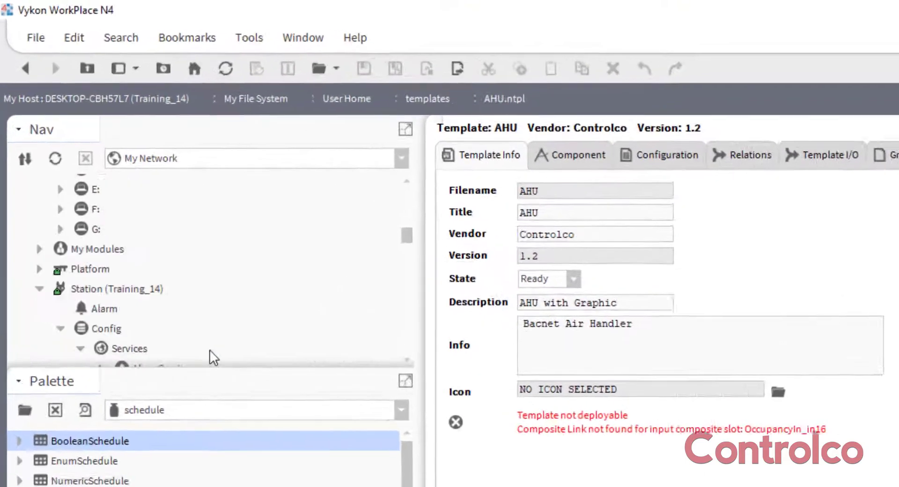
{"action": "scroll", "coordinate": [227, 377], "scroll_direction": "down", "scroll_amount": 6}
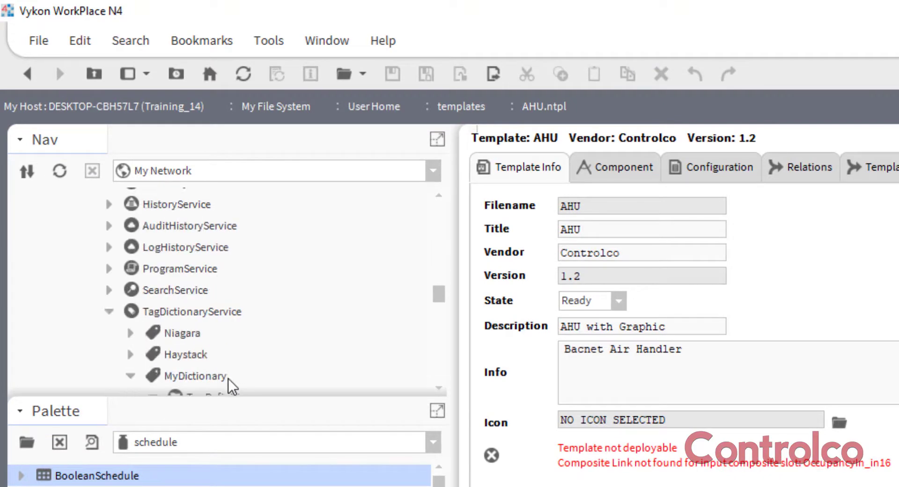
{"action": "scroll", "coordinate": [229, 378], "scroll_direction": "down", "scroll_amount": 4}
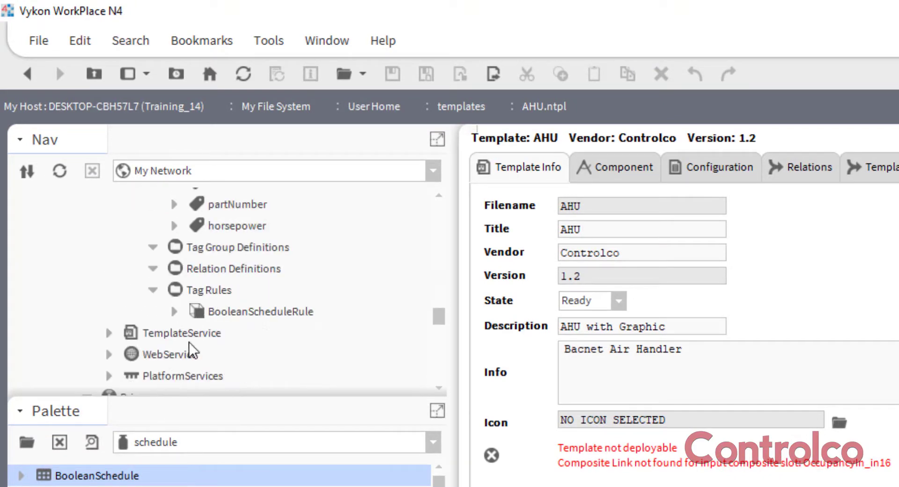
{"action": "left_click", "coordinate": [190, 337]}
{"action": "double_click", "coordinate": [189, 336]}
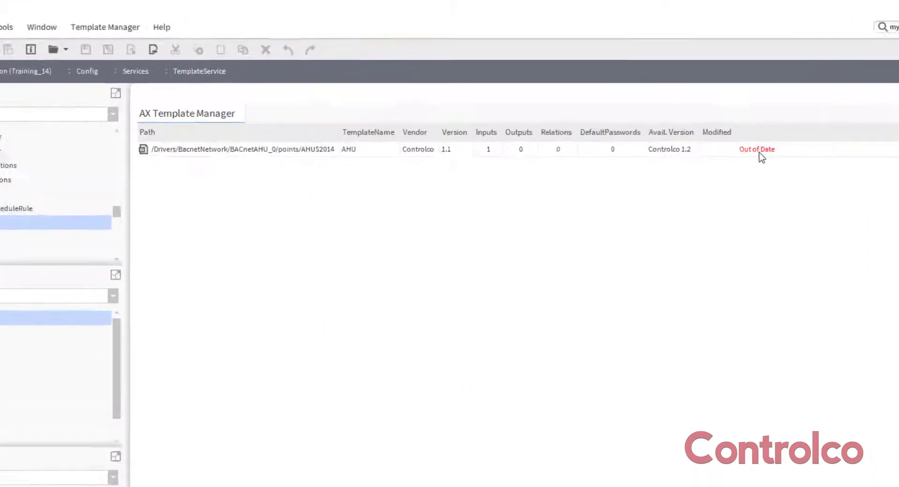
Upgrade the out-of-date AHU template to version 1.2 and commit the replacement of the existing one
{"action": "left_click", "coordinate": [835, 204]}
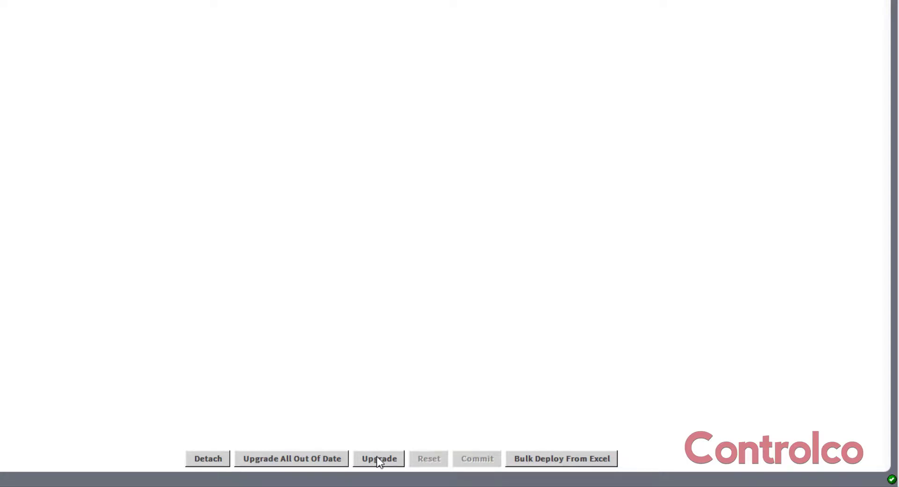
{"action": "left_click", "coordinate": [378, 458]}
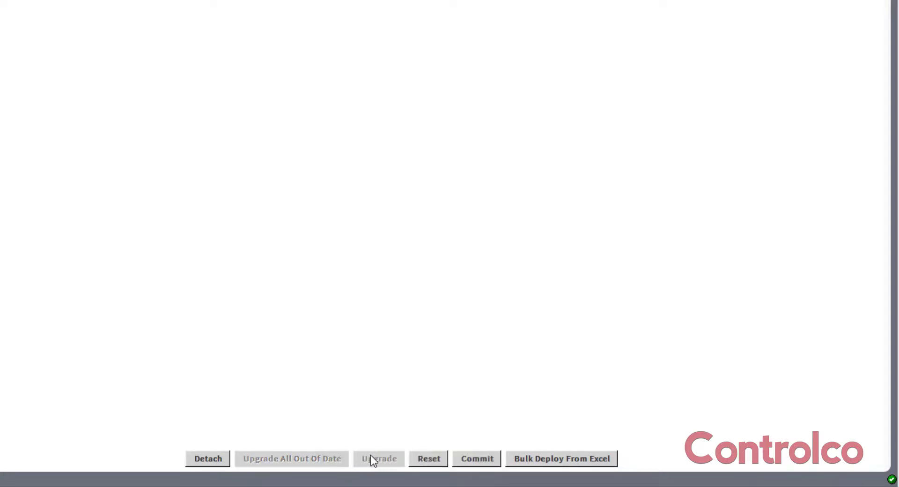
{"action": "left_click", "coordinate": [475, 459]}
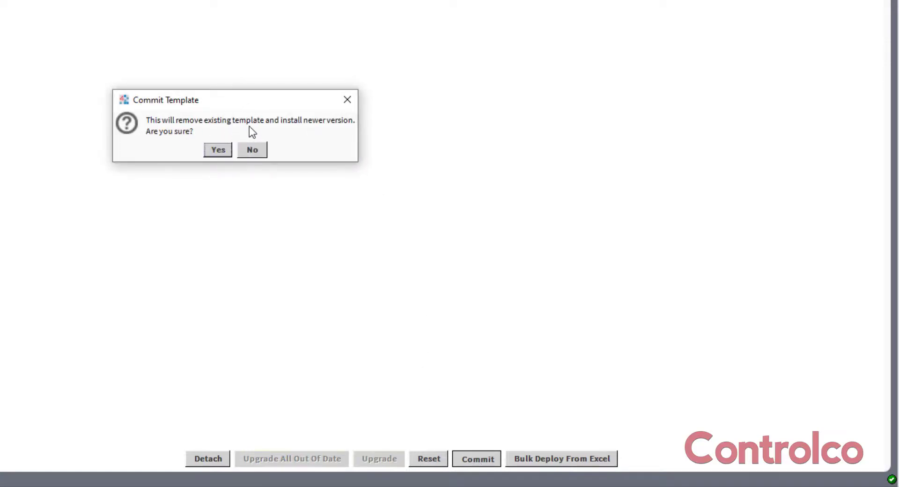
{"action": "left_click", "coordinate": [217, 150]}
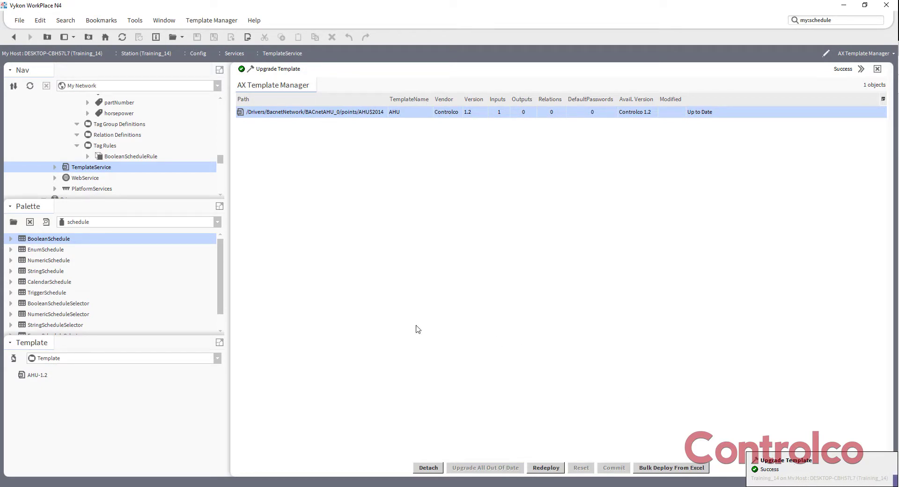
Open the graphic of AHU 14 under the BACnetAHU_0 points to check the upgraded template
{"action": "scroll", "coordinate": [116, 172], "scroll_direction": "down", "scroll_amount": 1}
{"action": "scroll", "coordinate": [116, 172], "scroll_direction": "down", "scroll_amount": 4}
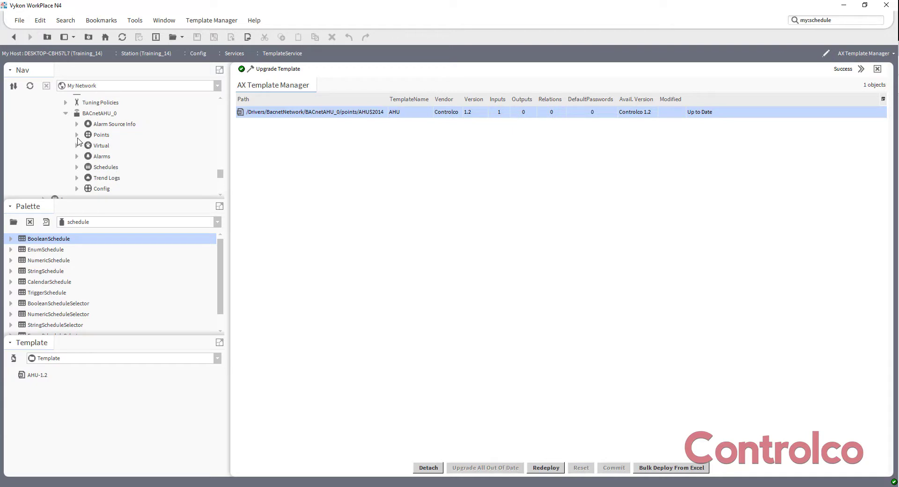
{"action": "left_click", "coordinate": [76, 135]}
{"action": "left_click", "coordinate": [110, 145]}
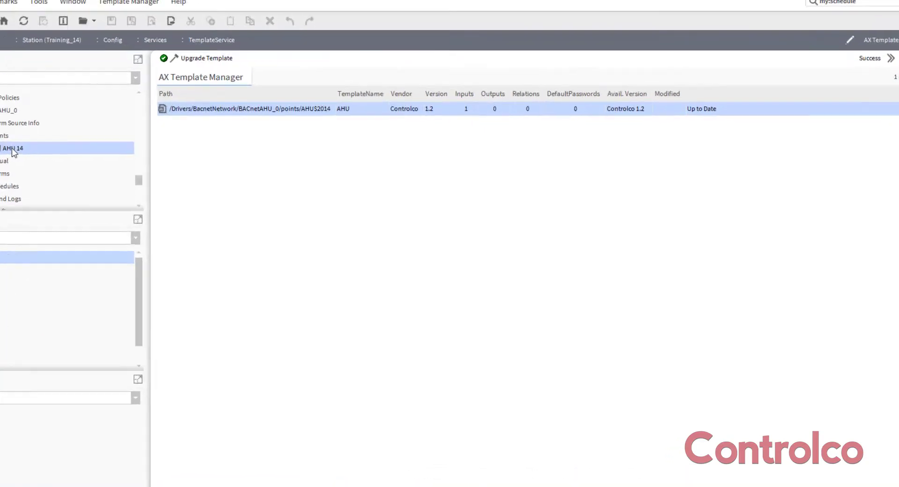
{"action": "double_click", "coordinate": [12, 149]}
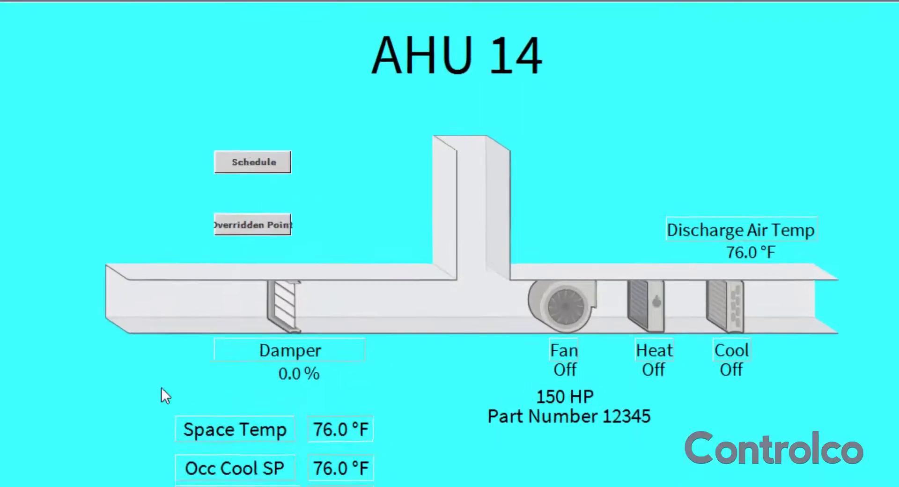